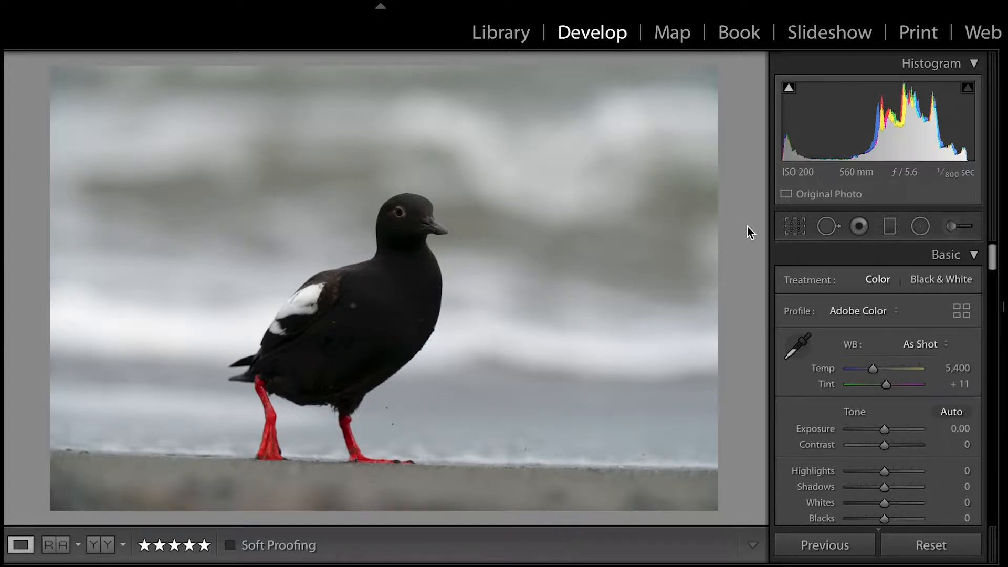
Crop the photo to a 4 x 3 aspect ratio, shifting the bird off-centre to leave more space in front of it.
left_click(796, 226)
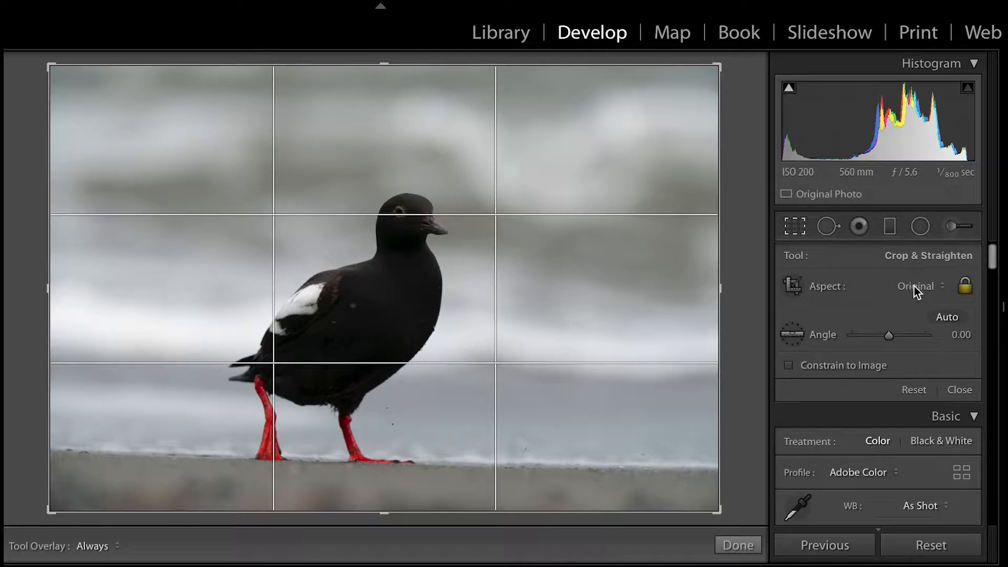
left_click(914, 288)
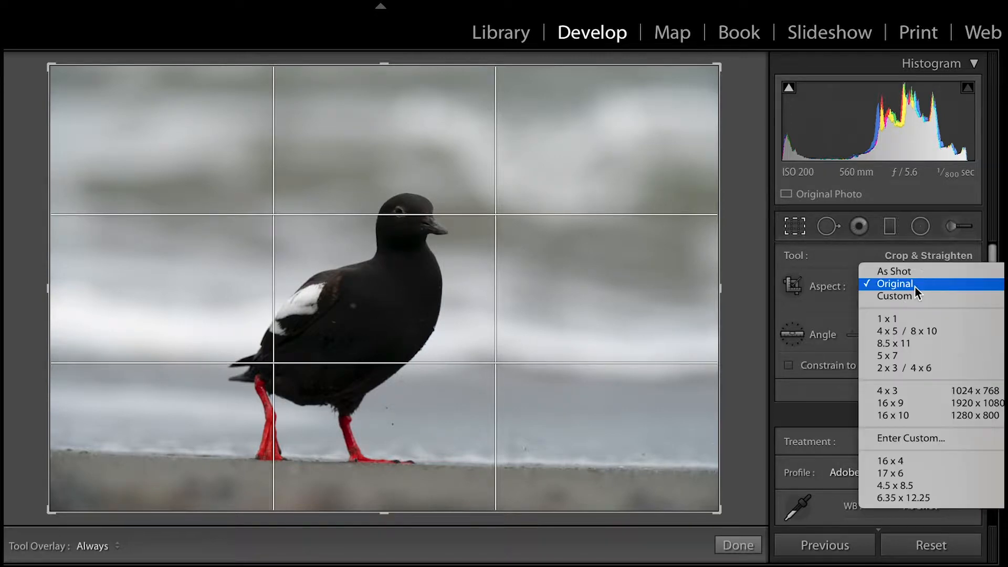
left_click(928, 394)
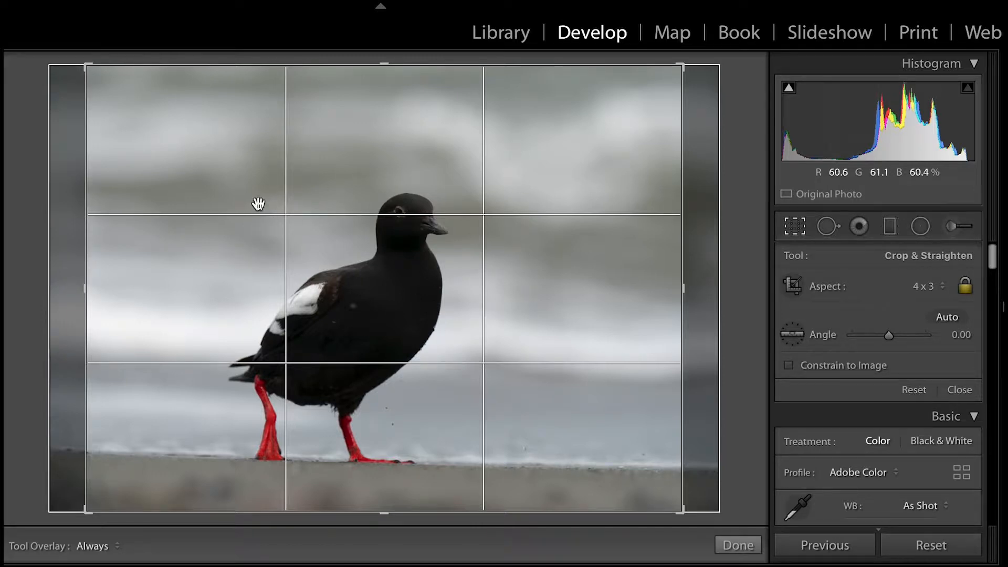
left_click_drag(447, 270, 445, 269)
left_click_drag(512, 296, 498, 296)
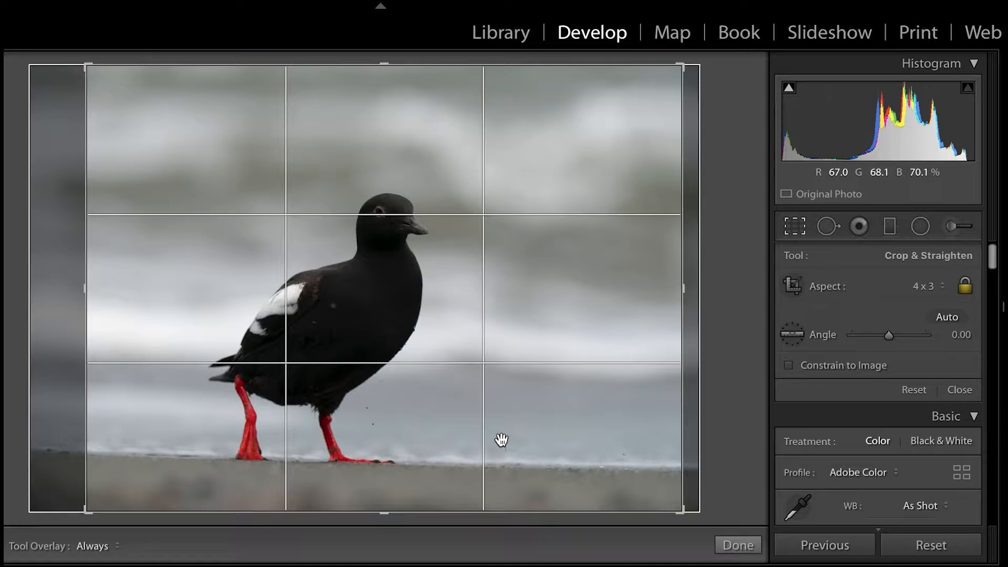
Rotate the photo to an angle of -1.92 to level the shoreline, and apply the crop.
left_click_drag(697, 286, 698, 276)
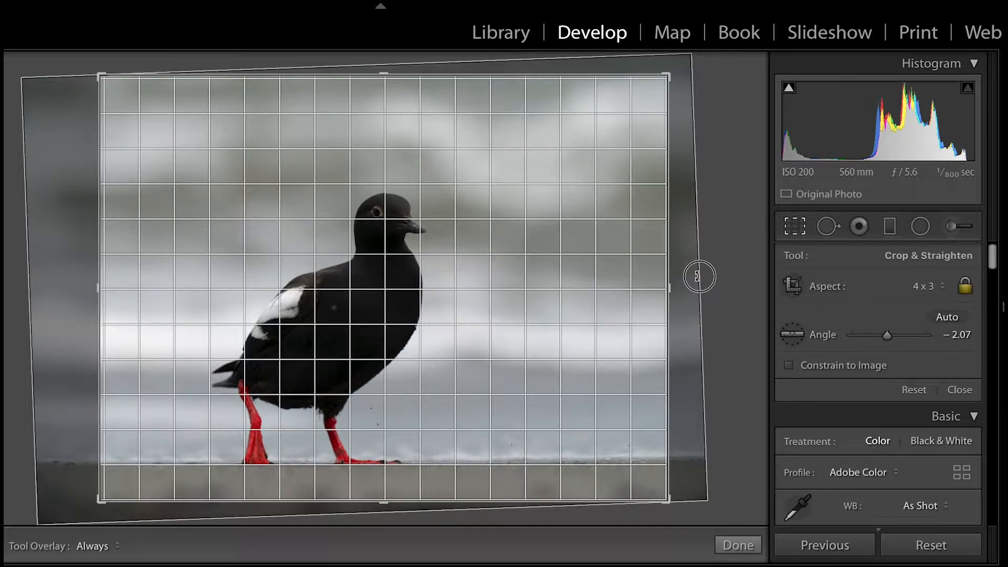
left_click_drag(698, 276, 698, 278)
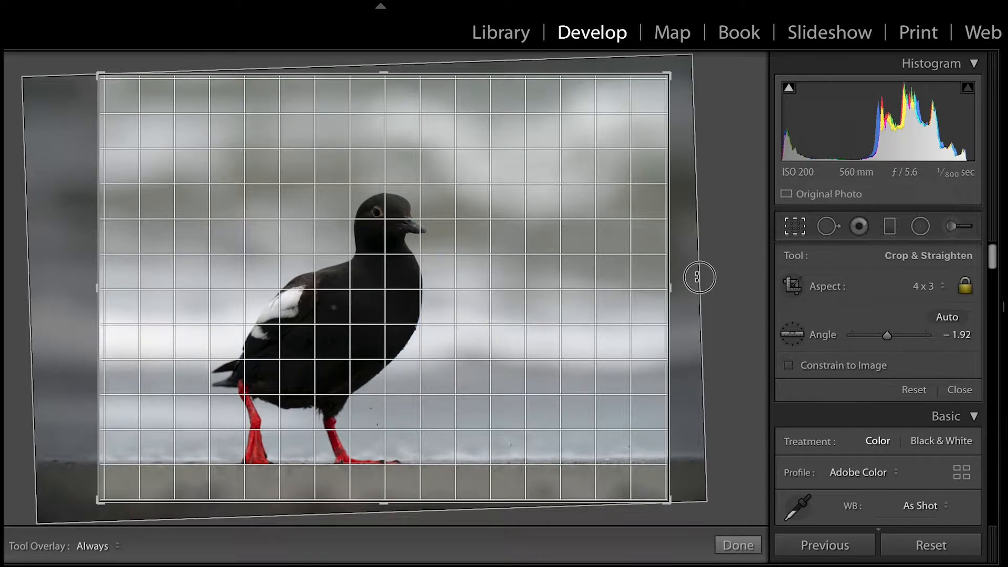
left_click_drag(697, 276, 697, 277)
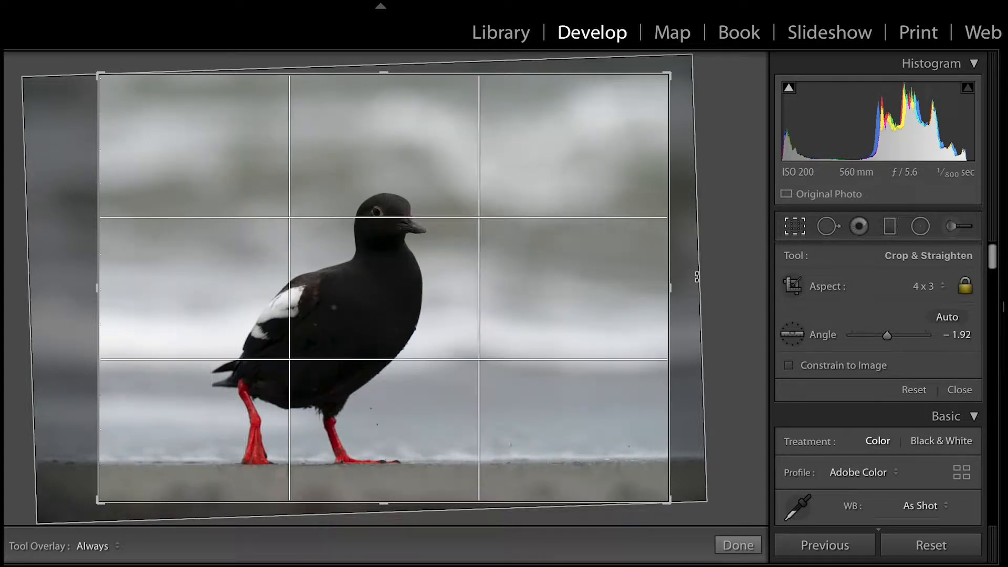
key("Return")
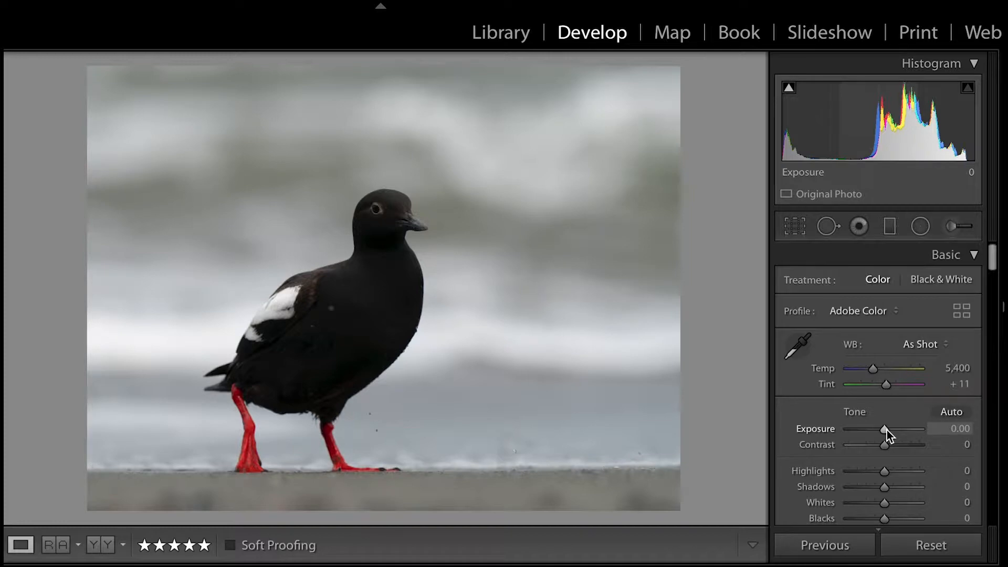
left_click_drag(886, 430, 889, 430)
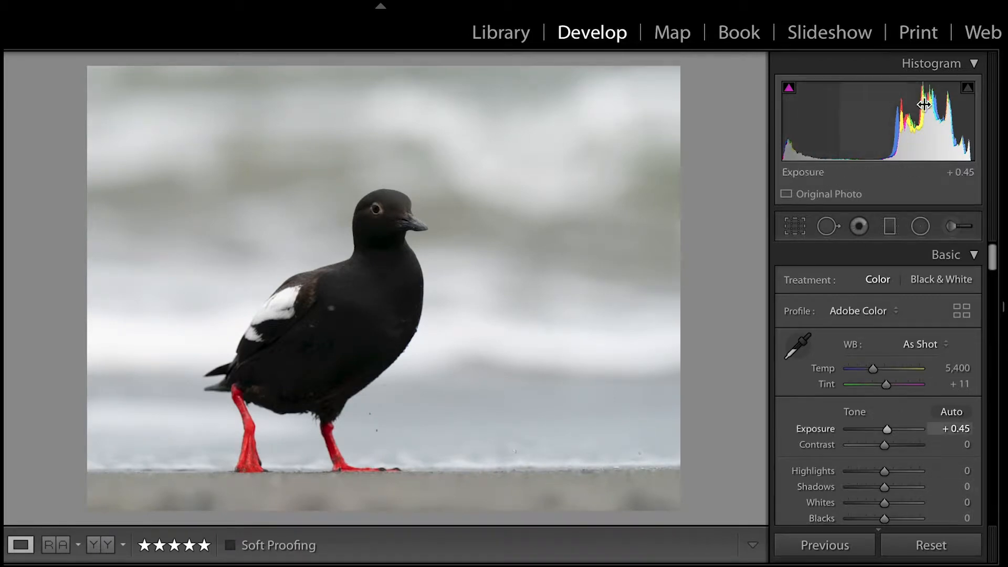
left_click_drag(889, 428, 885, 430)
left_click(960, 429)
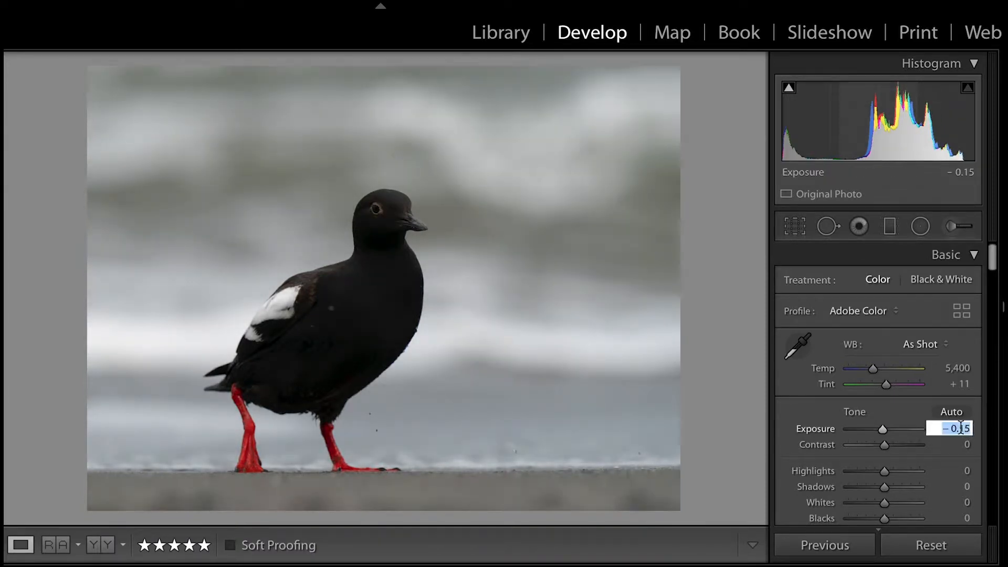
type("0")
key("Return")
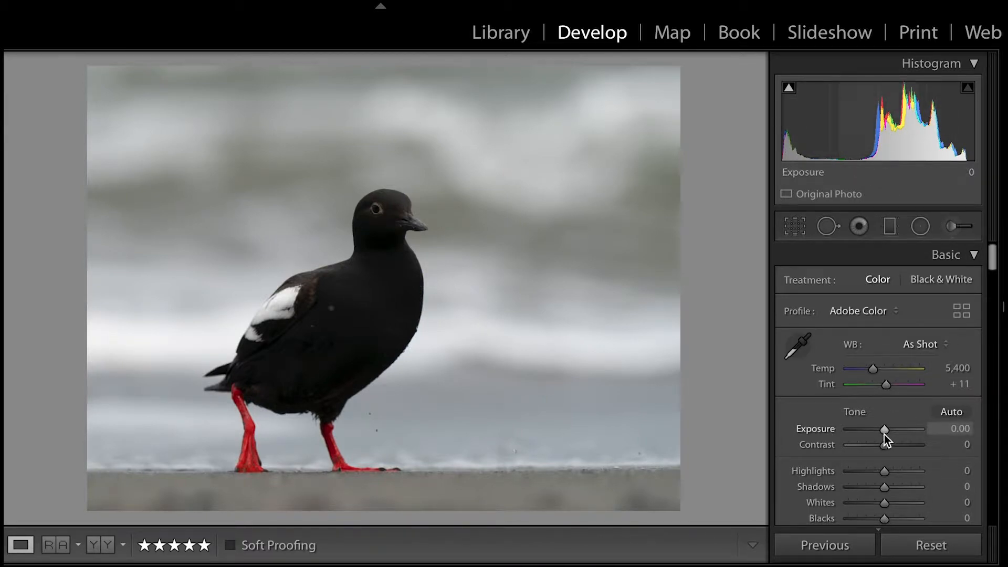
Set the photo's exposure to +0.45 and its highlights to +29.
left_click_drag(885, 430, 886, 429)
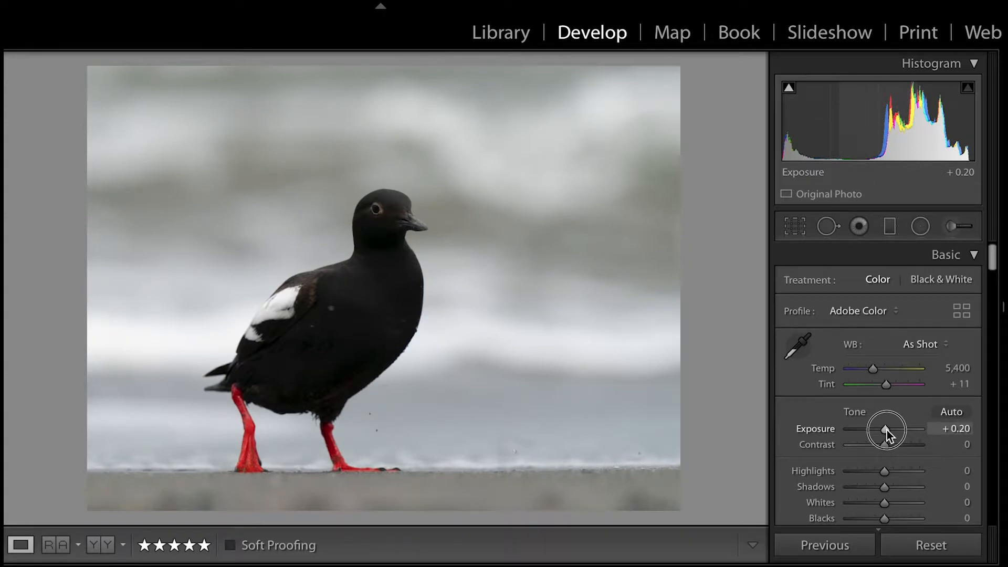
key("Up")
left_click_drag(886, 429, 888, 429)
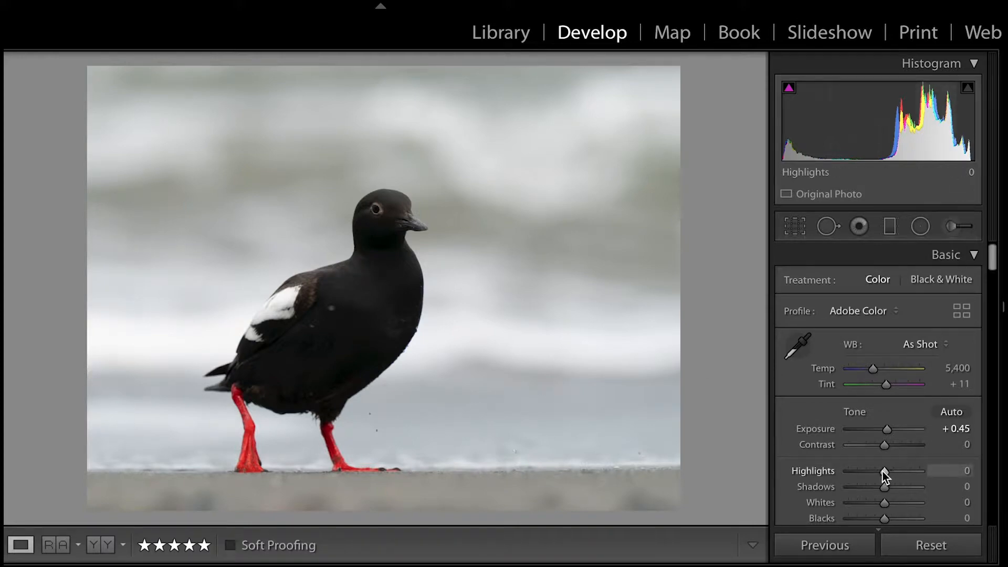
left_click_drag(885, 471, 895, 475)
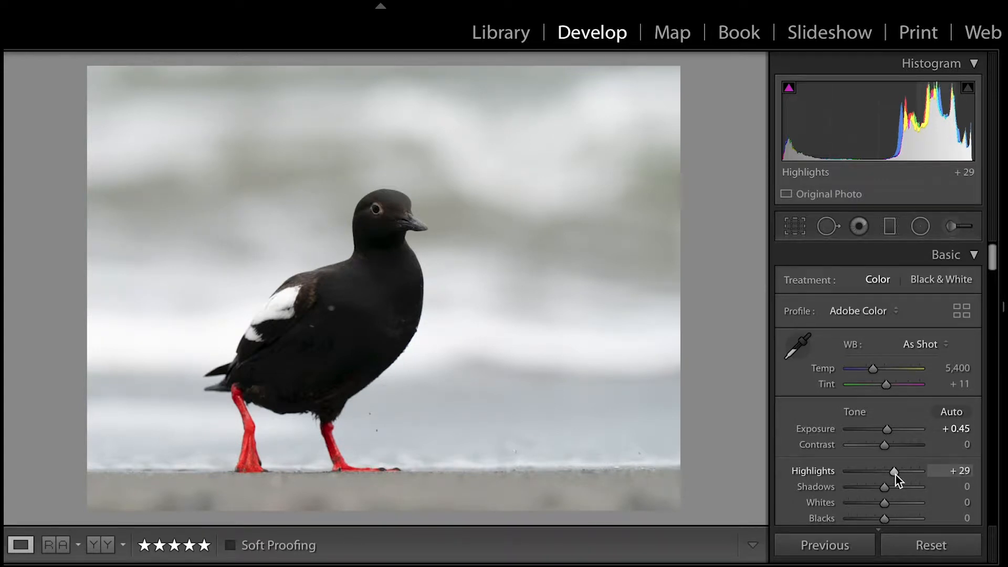
Set the photo's whites to +36, using the clipping preview as a guide.
scroll(895, 474, "down", 3)
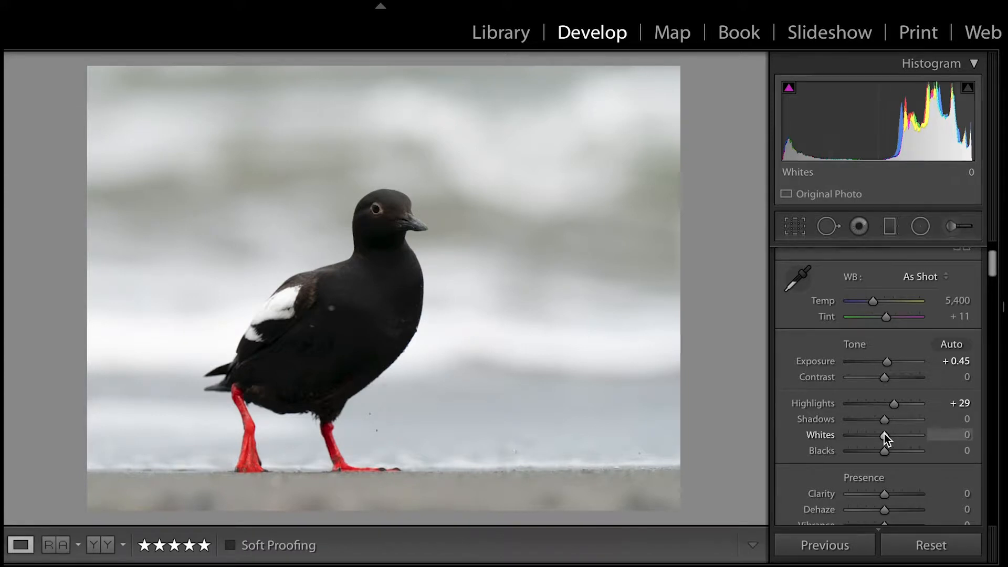
key("alt")
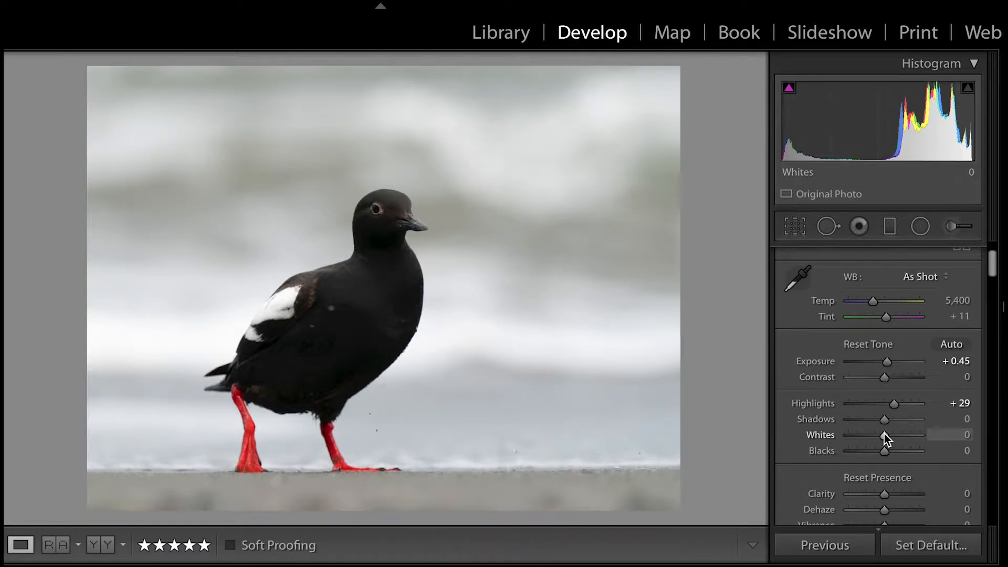
left_click(884, 435, "alt")
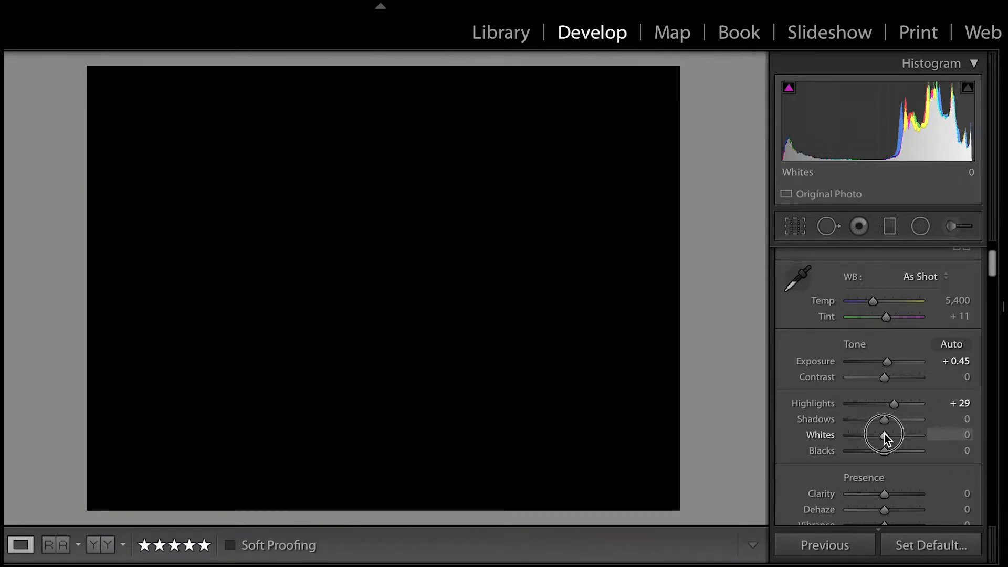
left_click_drag(884, 434, 895, 435)
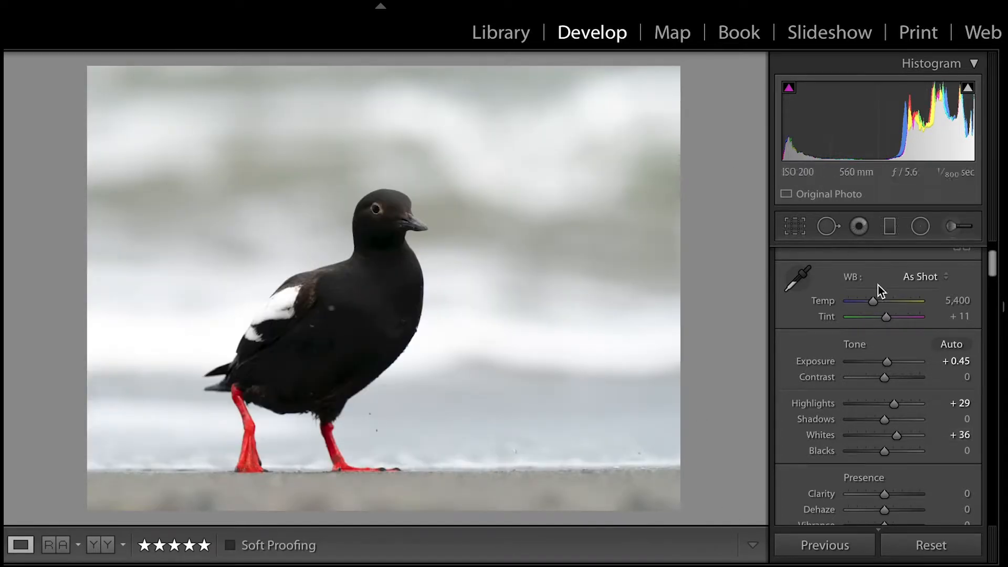
Paint an Adjustment Brush mask over the bird's head, neck and upper breast with the mask overlay shown.
left_click(954, 222)
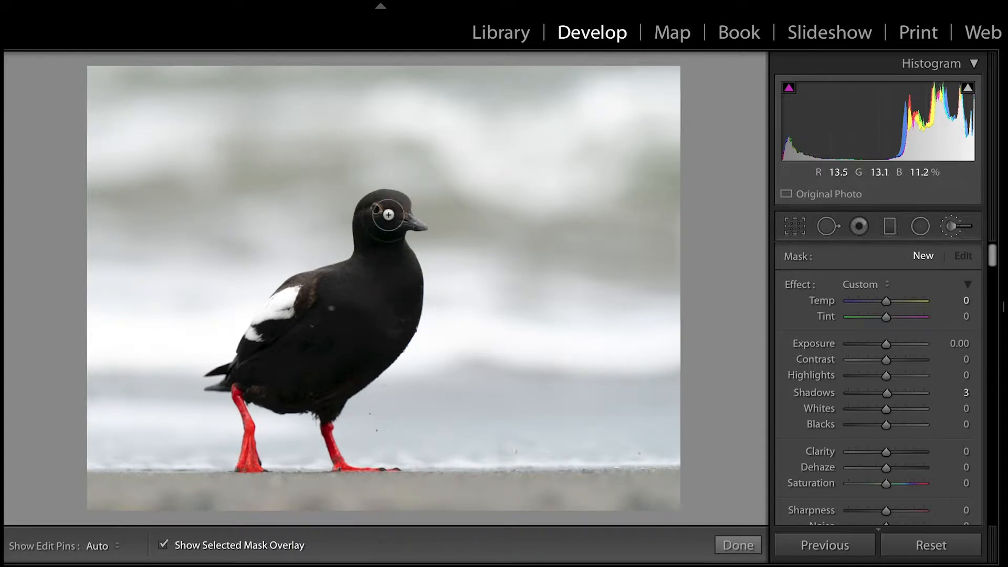
key("h")
mouse_move(397, 211)
left_mouse_down()
mouse_move(373, 223)
mouse_move(386, 207)
mouse_move(353, 266)
mouse_move(367, 229)
mouse_move(382, 227)
mouse_move(396, 266)
mouse_move(387, 215)
mouse_move(418, 220)
mouse_move(408, 207)
mouse_move(367, 263)
mouse_move(401, 261)
mouse_move(398, 243)
mouse_move(402, 255)
left_mouse_up()
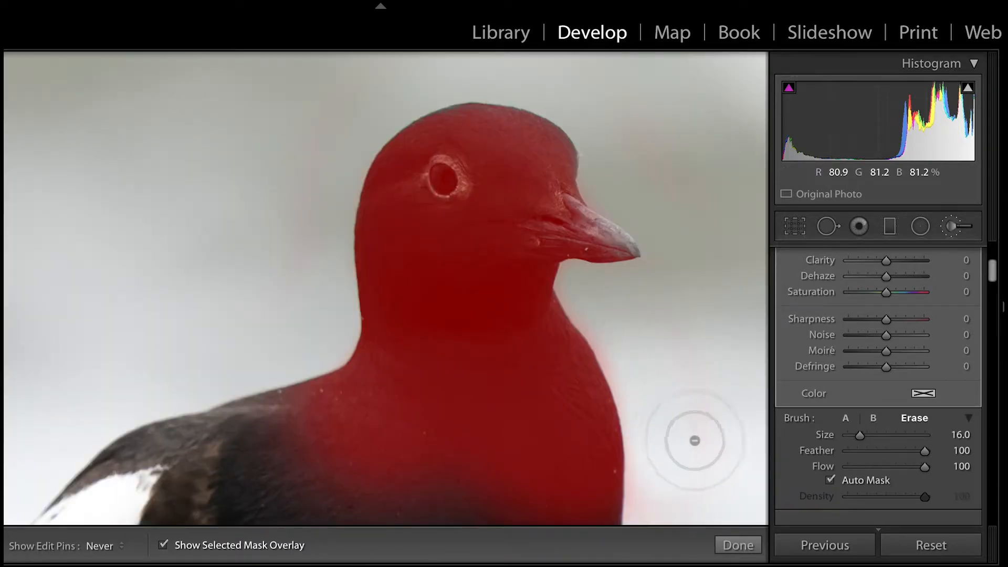
Erase the mask spill from the background along the bird's breast, using a size 16 eraser with Auto Mask.
mouse_move(600, 309)
left_mouse_down()
mouse_move(628, 361)
mouse_move(663, 402)
mouse_move(596, 300)
mouse_move(663, 493)
left_mouse_up()
key("h")
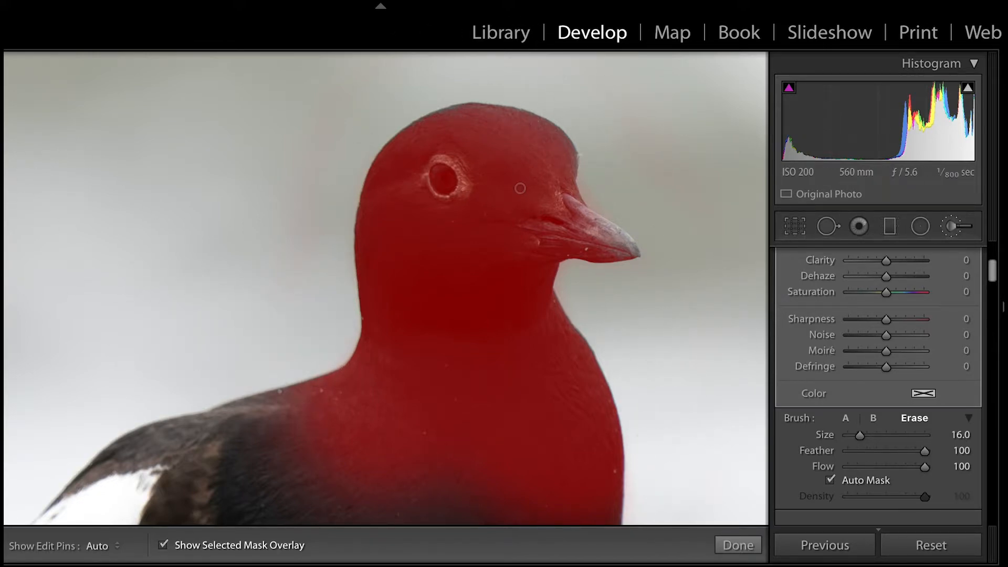
mouse_move(566, 514)
left_mouse_down()
mouse_move(630, 393)
mouse_move(499, 274)
left_mouse_up()
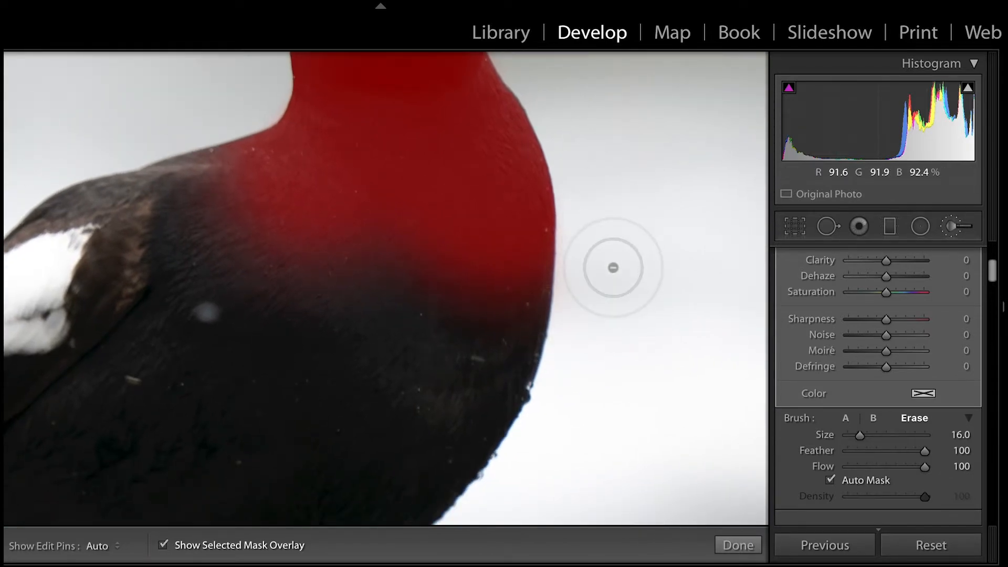
left_click_drag(386, 168, 313, 409)
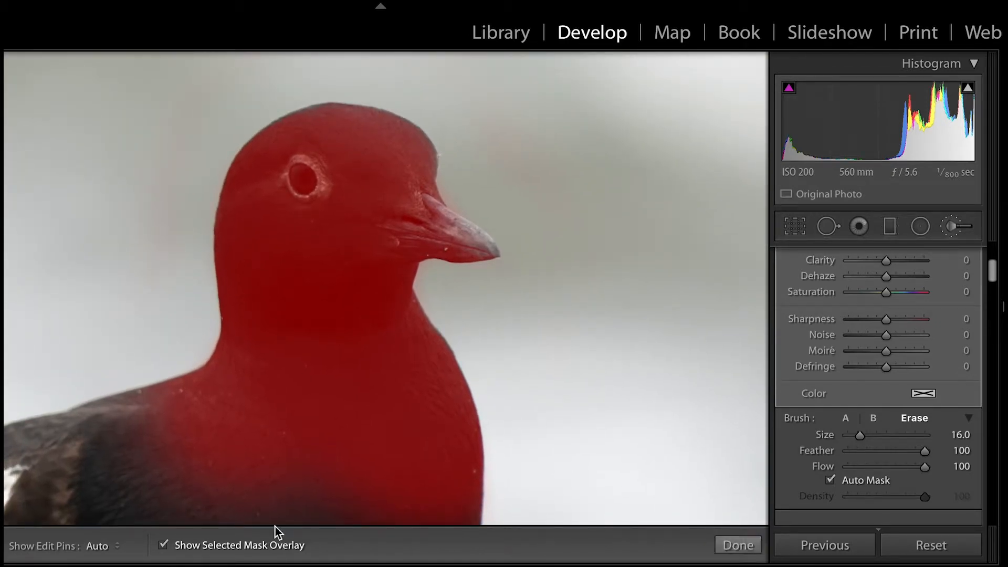
Hide the mask overlay and raise the shadows in the masked head and breast area.
left_click(164, 545)
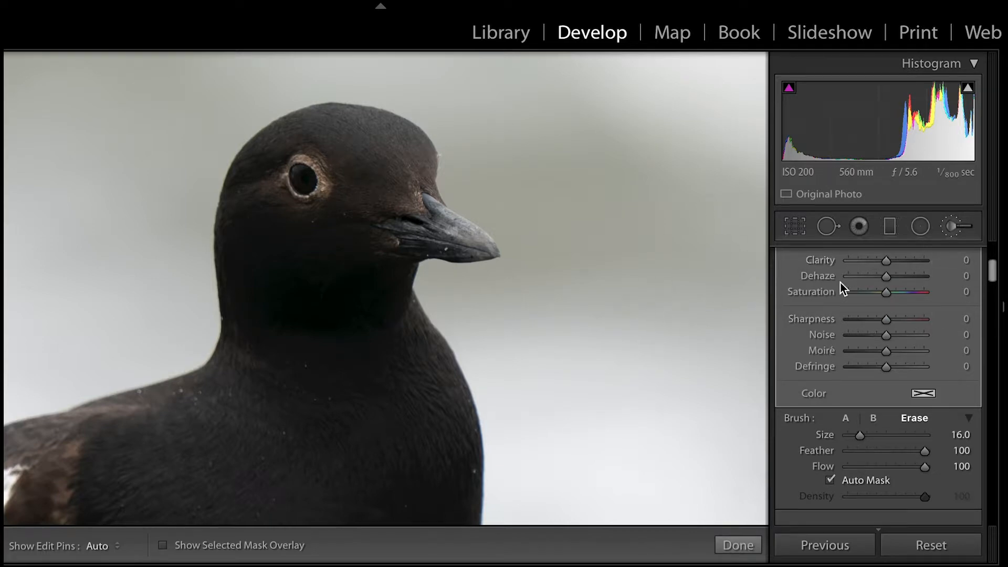
scroll(839, 282, "up", 5)
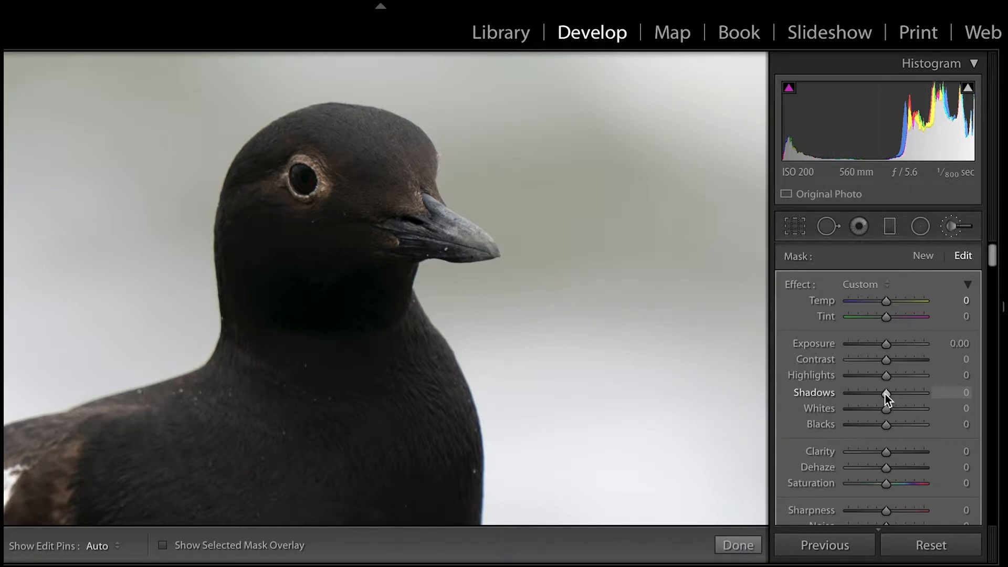
left_click_drag(884, 393, 894, 394)
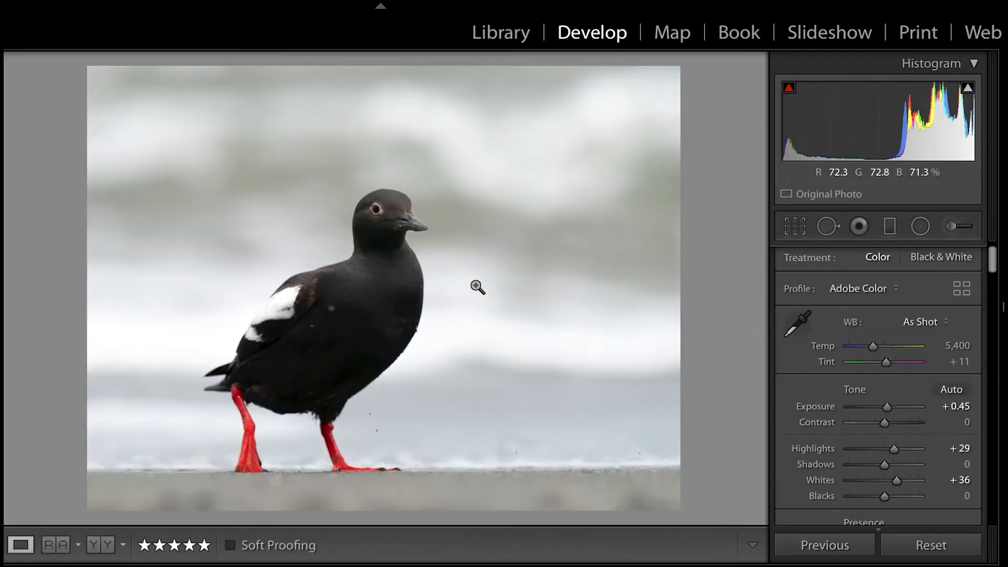
Paint a new Adjustment Brush mask over the bird's eye and set its exposure to 0.53.
left_click(952, 228)
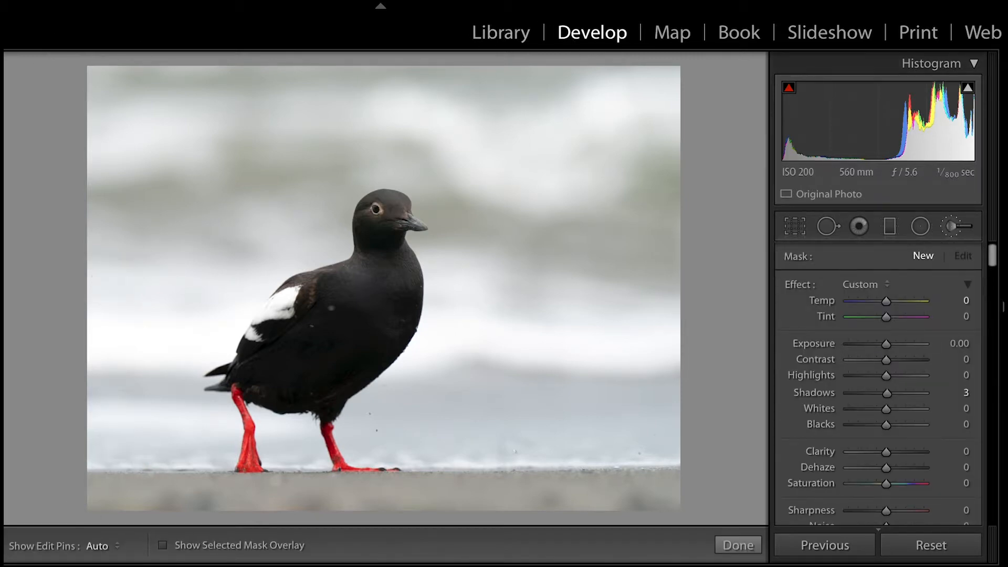
key("z")
mouse_move(285, 262)
left_mouse_down()
mouse_move(440, 218)
mouse_move(384, 262)
mouse_move(379, 322)
left_mouse_up()
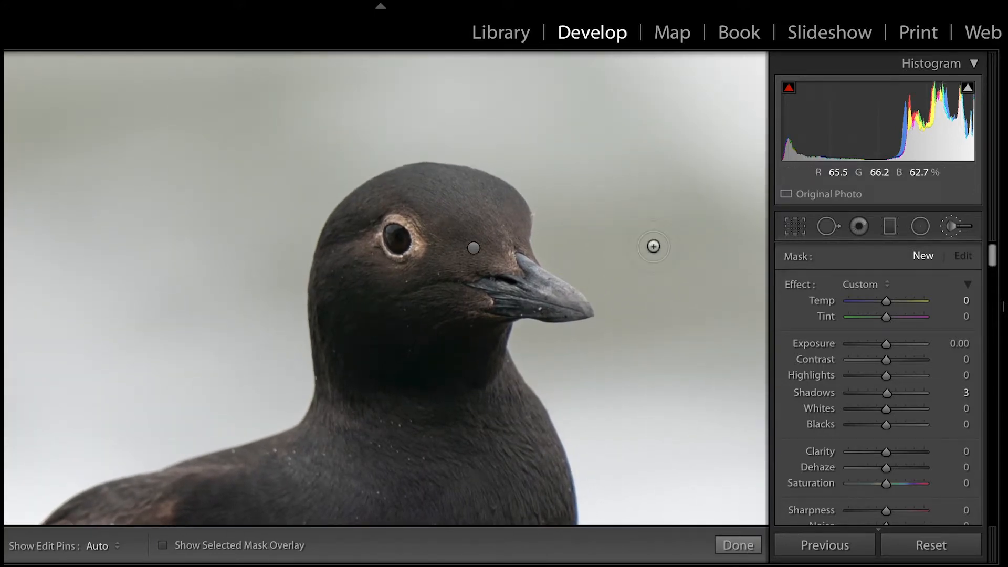
key("h")
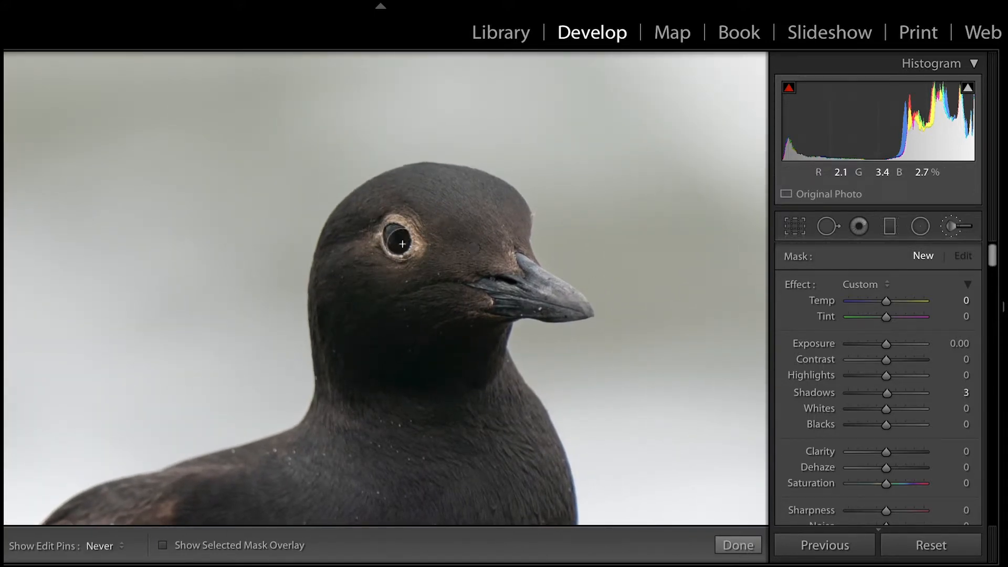
key("h")
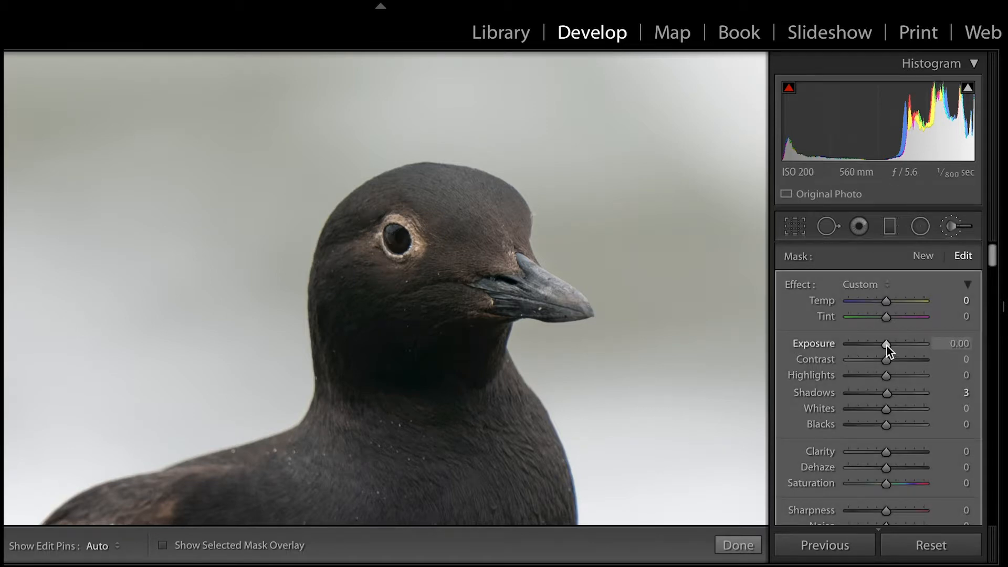
left_click_drag(886, 345, 906, 345)
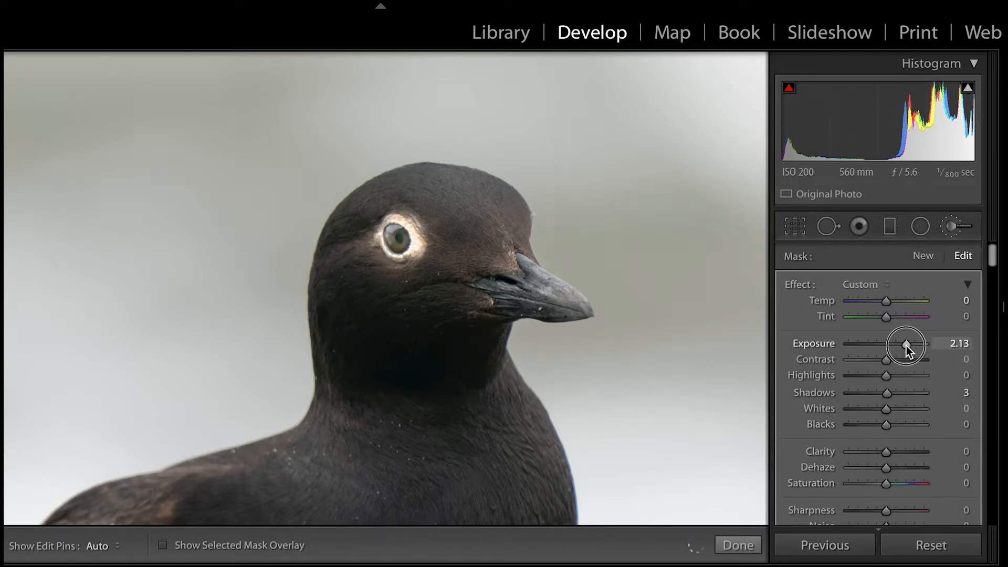
left_click_drag(906, 346, 890, 351)
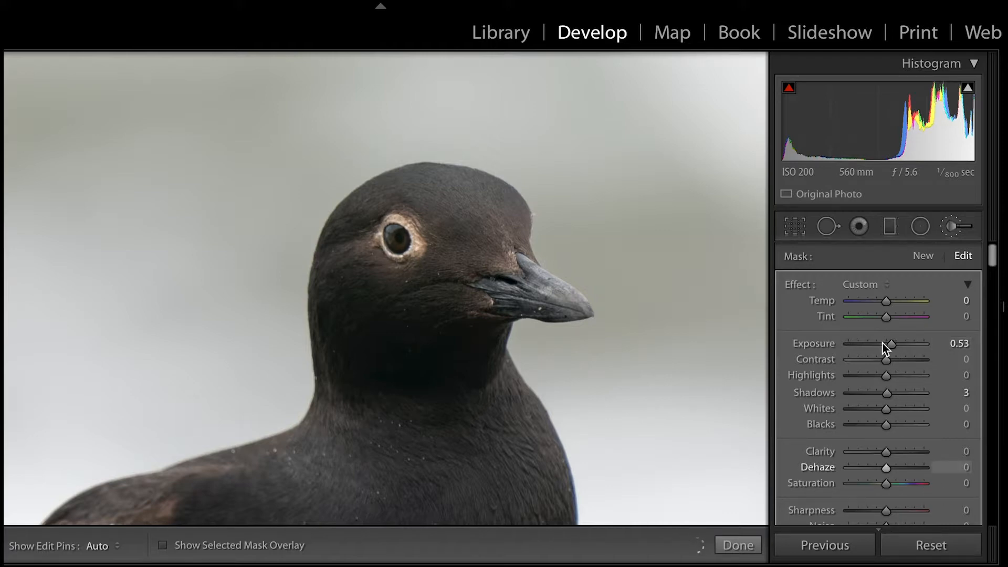
Set the eye mask's blacks to -11 and sharpness to 9, and finish the brush adjustment.
scroll(885, 365, "down", 1)
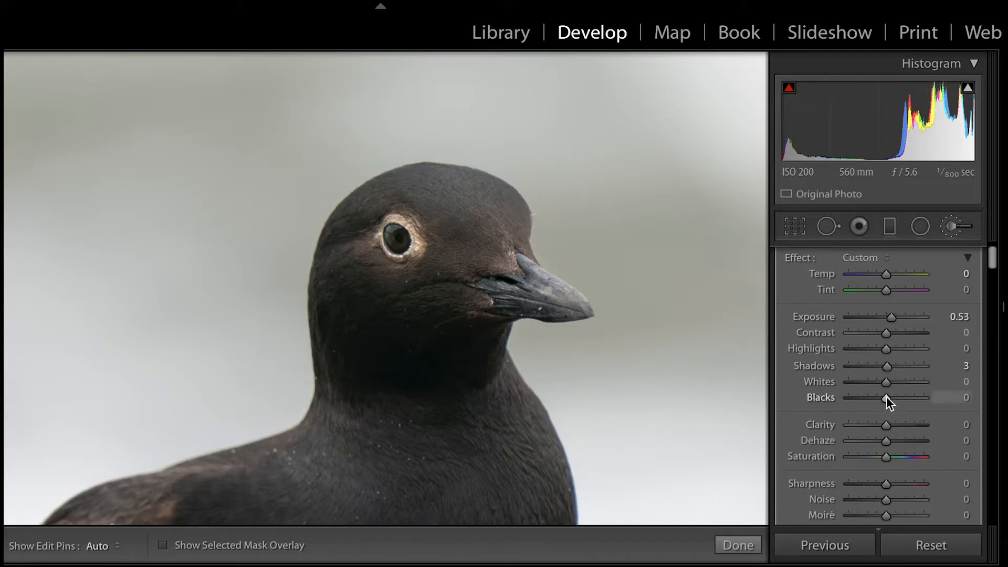
left_click_drag(887, 398, 882, 398)
left_click_drag(888, 486, 895, 486)
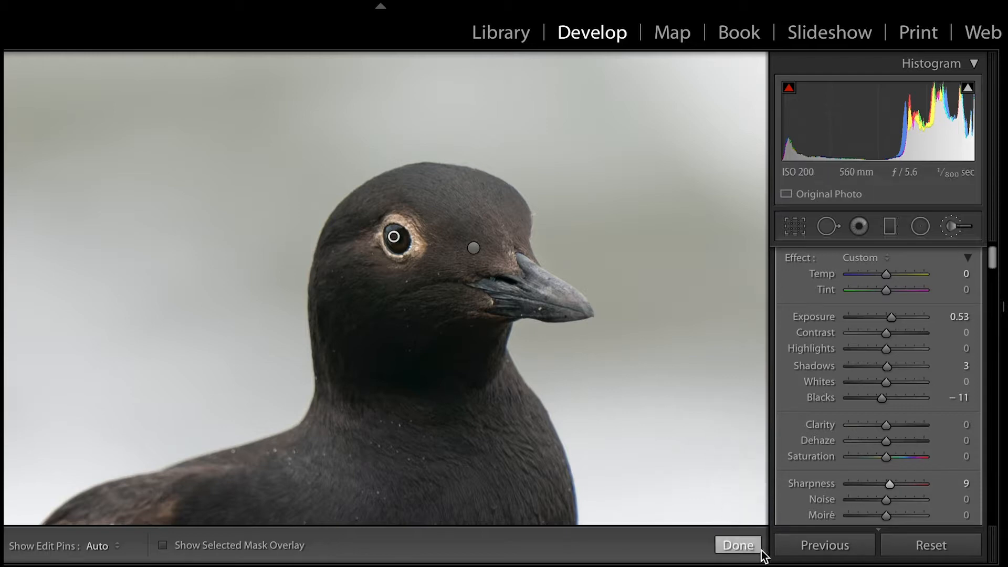
left_click(736, 546)
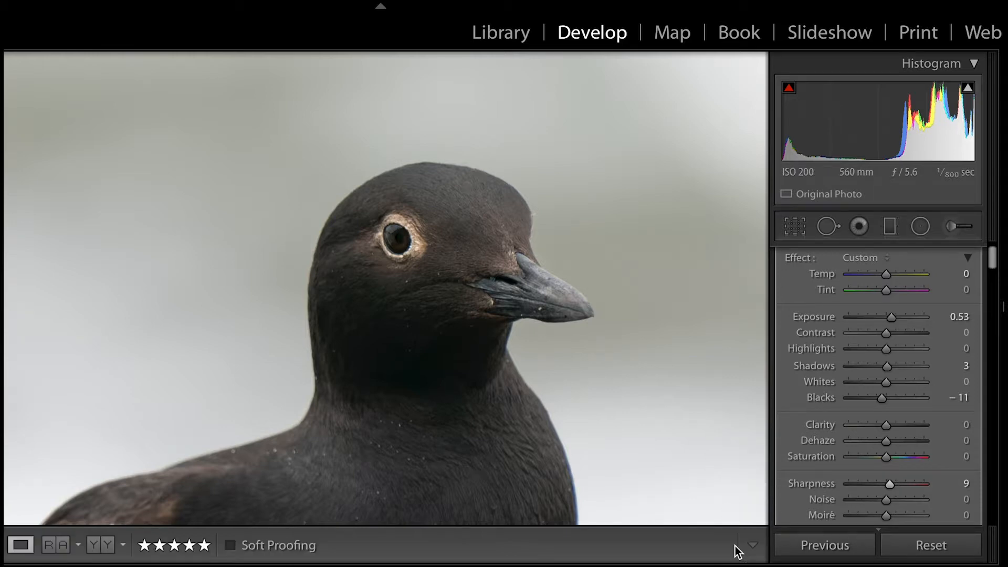
Heal the pale spot on the bird's chest with a size 76 Spot Removal brush, sampling clean dark feathers beside it.
left_click(512, 273)
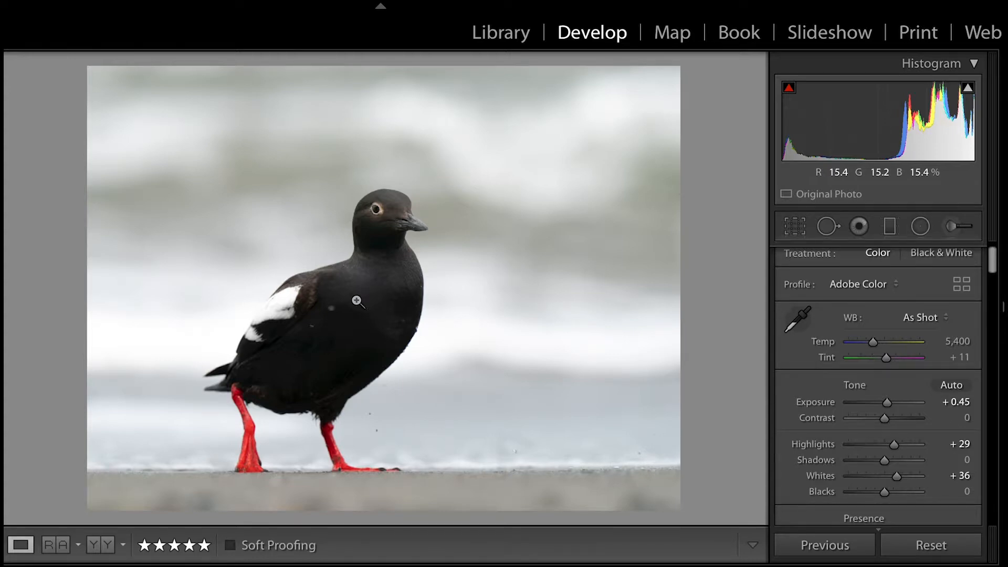
left_click(330, 313)
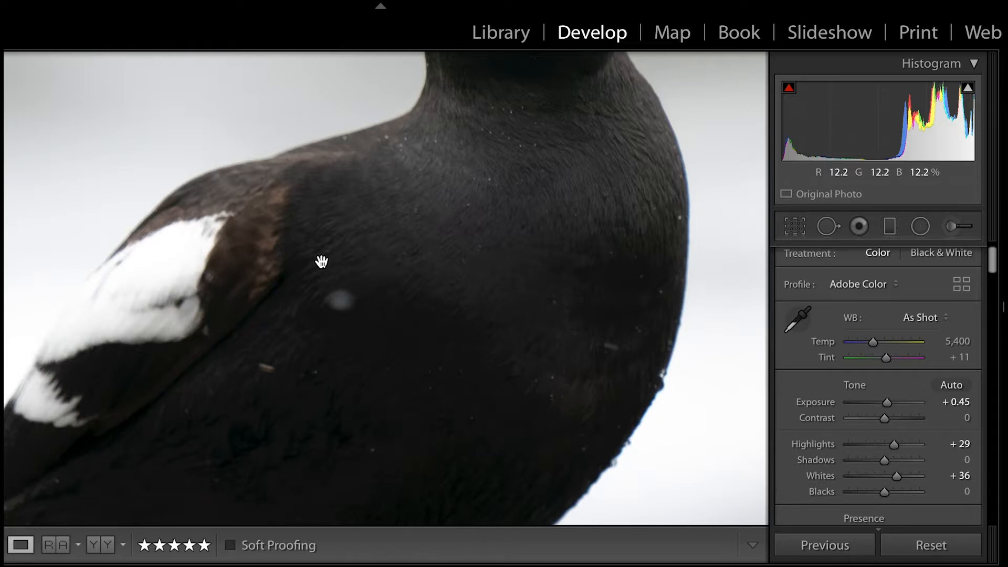
left_click(828, 227)
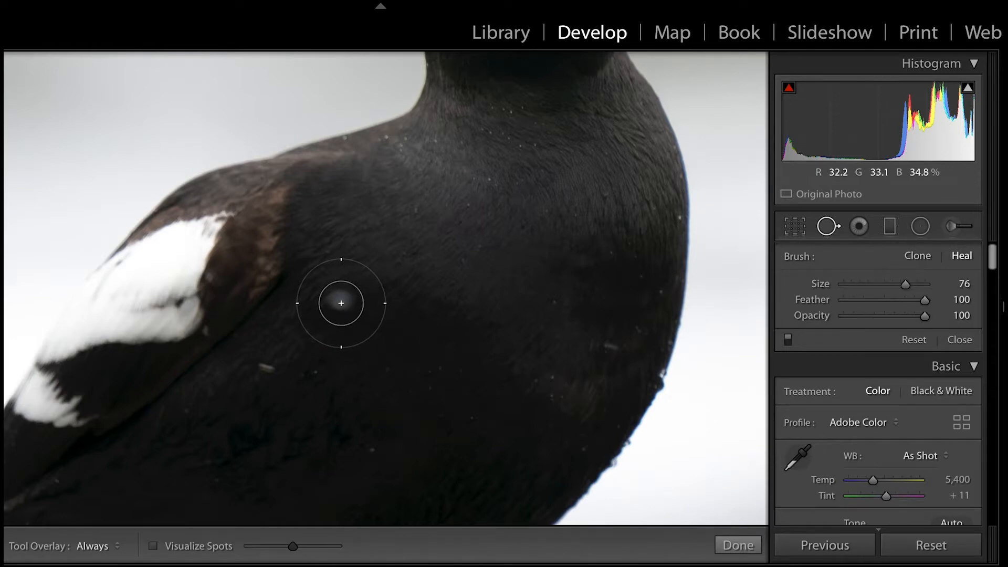
left_click(341, 303)
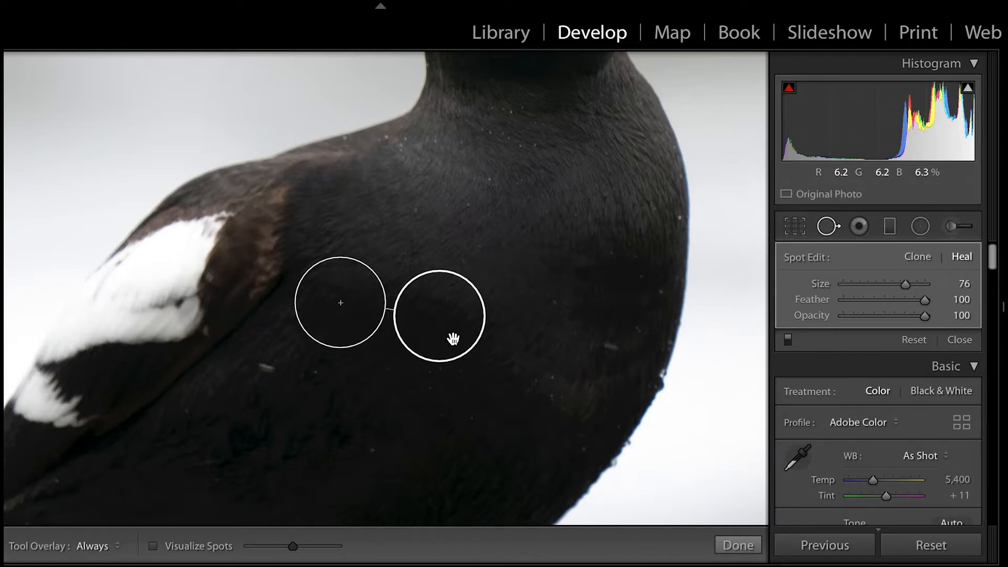
left_click_drag(452, 339, 449, 349)
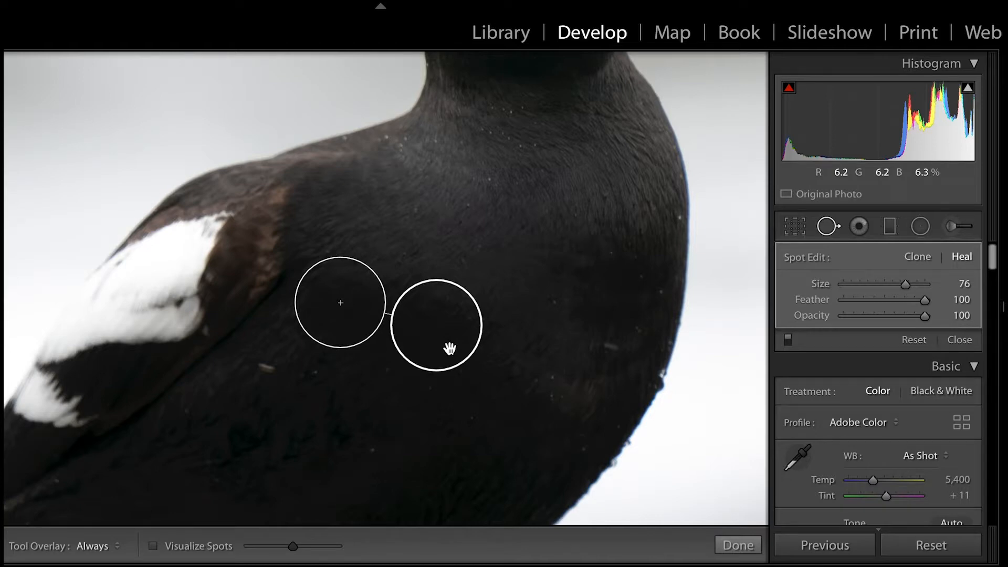
left_click(738, 545)
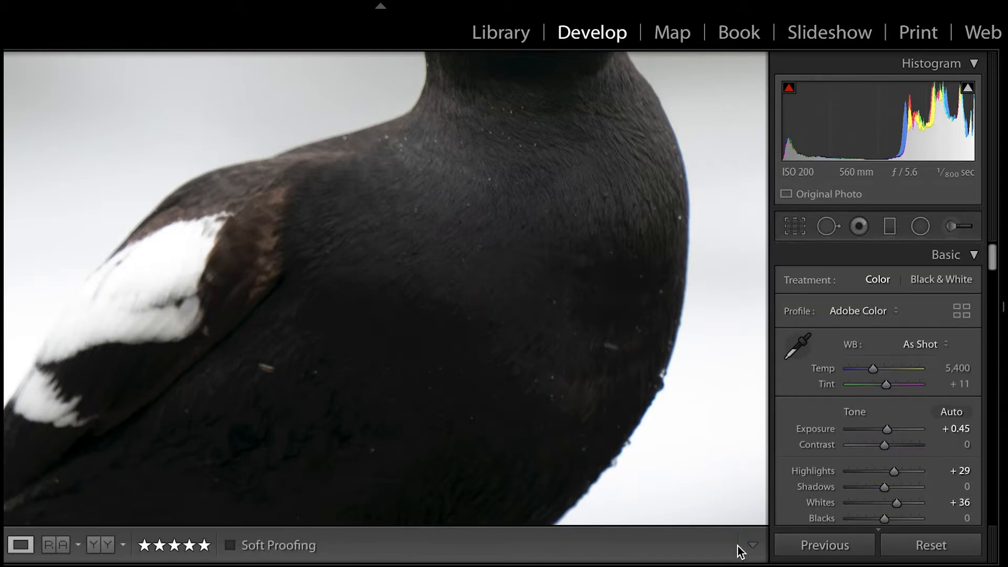
Set the whole photo's contrast to +13.
left_click(441, 302)
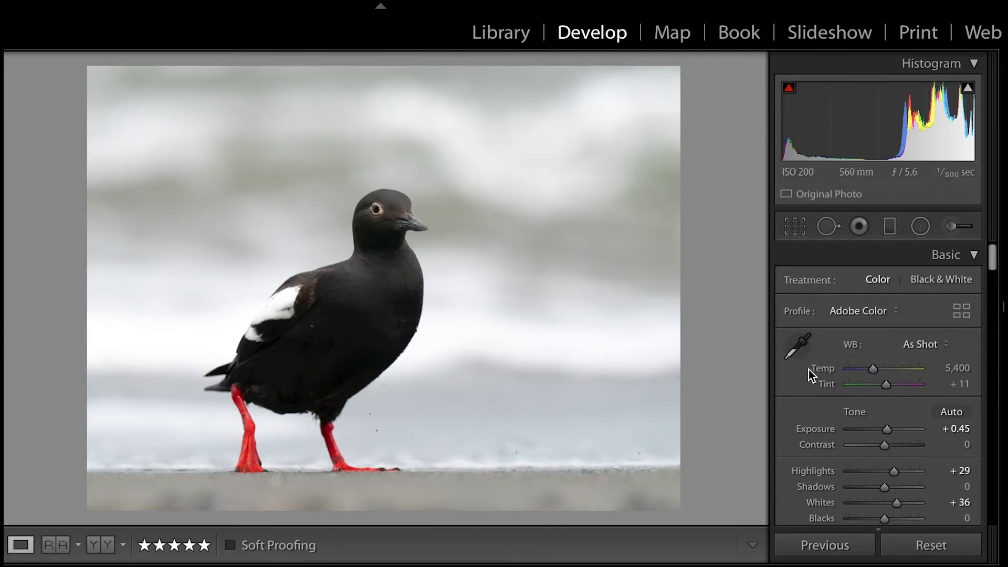
left_click_drag(885, 447, 890, 446)
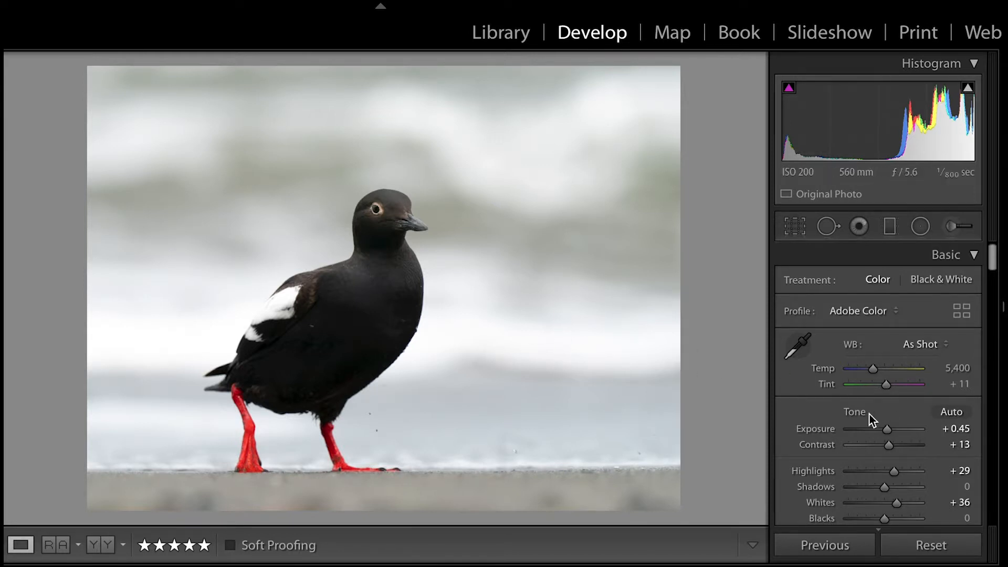
Try an overall saturation of +52 and return it to 0.
scroll(869, 415, "down", 3)
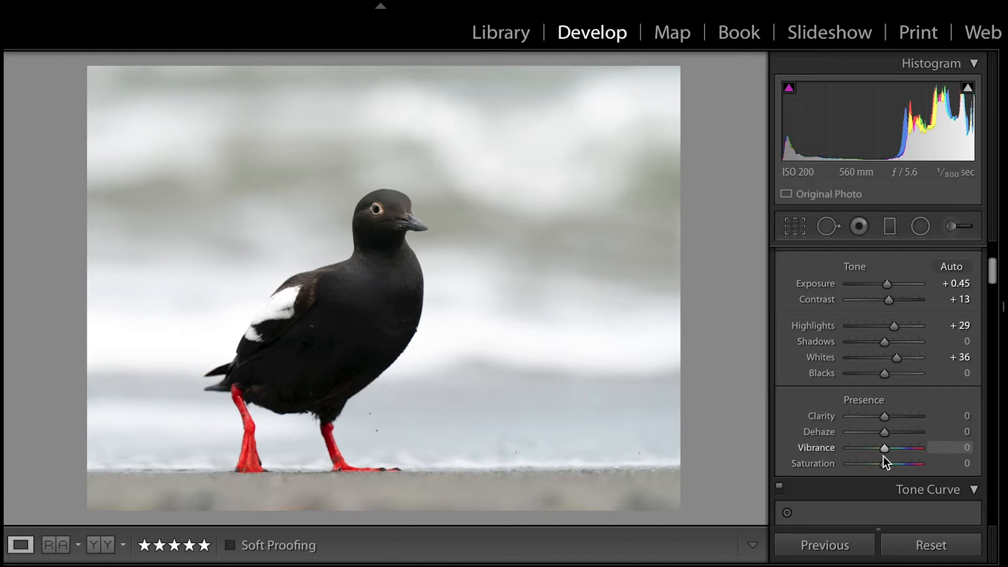
left_click_drag(885, 467, 903, 475)
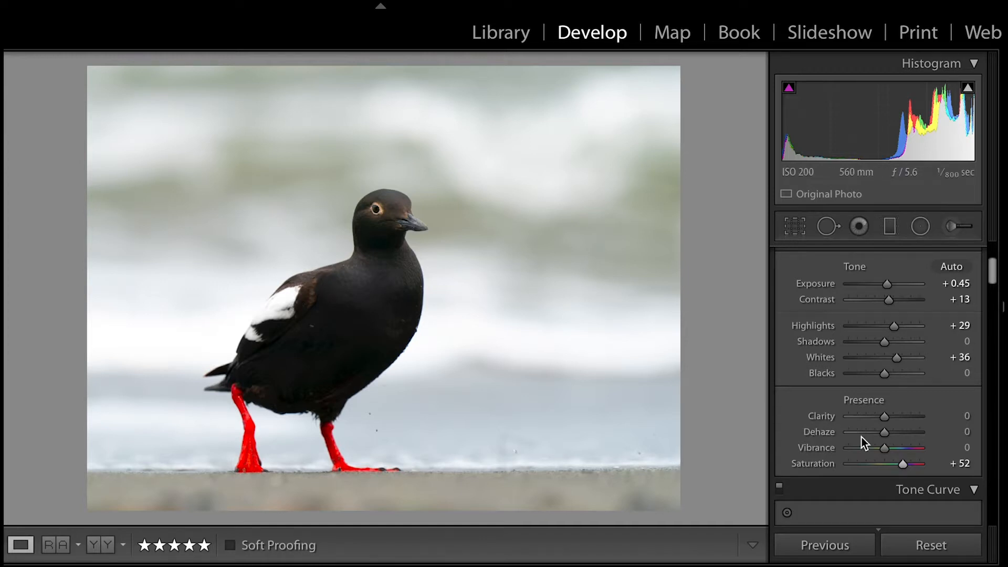
left_click_drag(902, 465, 883, 467)
Paint a new Adjustment Brush mask across the whole background with a large brush and the mask overlay shown.
left_click(948, 228)
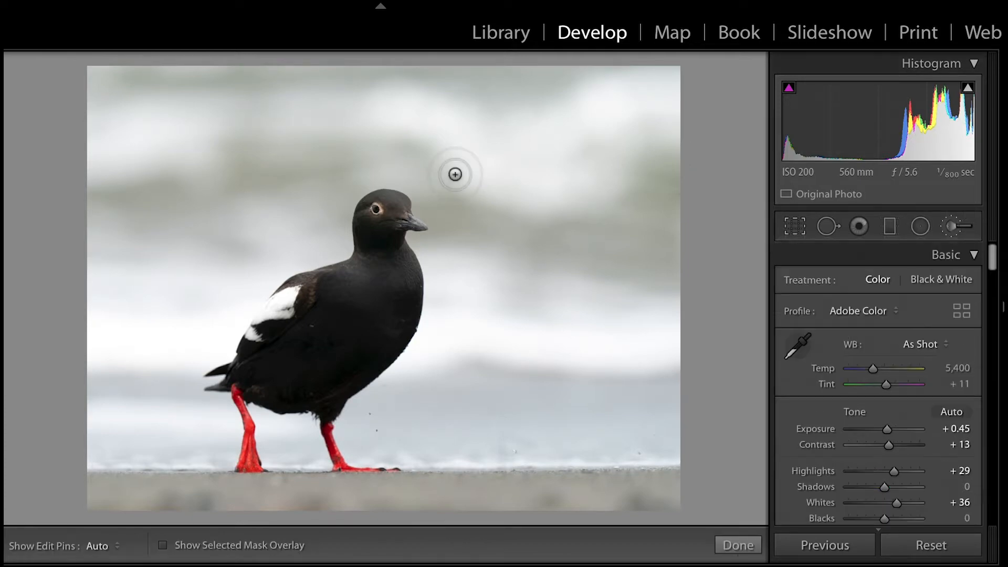
left_click(164, 545)
scroll(578, 160, "up", 6)
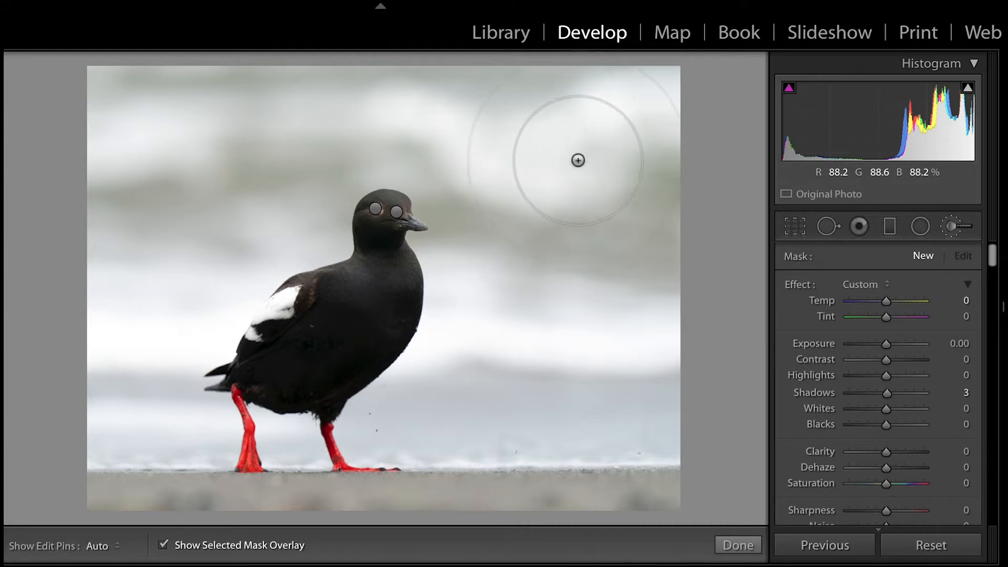
key("h")
mouse_move(614, 111)
left_mouse_down()
mouse_move(584, 371)
mouse_move(641, 462)
mouse_move(322, 108)
mouse_move(116, 131)
mouse_move(211, 88)
mouse_move(99, 273)
mouse_move(168, 494)
mouse_move(257, 507)
mouse_move(315, 446)
mouse_move(551, 483)
mouse_move(677, 475)
mouse_move(516, 232)
mouse_move(435, 346)
mouse_move(461, 247)
mouse_move(420, 157)
mouse_move(249, 174)
mouse_move(247, 273)
mouse_move(185, 252)
mouse_move(203, 269)
mouse_move(187, 298)
mouse_move(237, 208)
mouse_move(144, 470)
left_mouse_up()
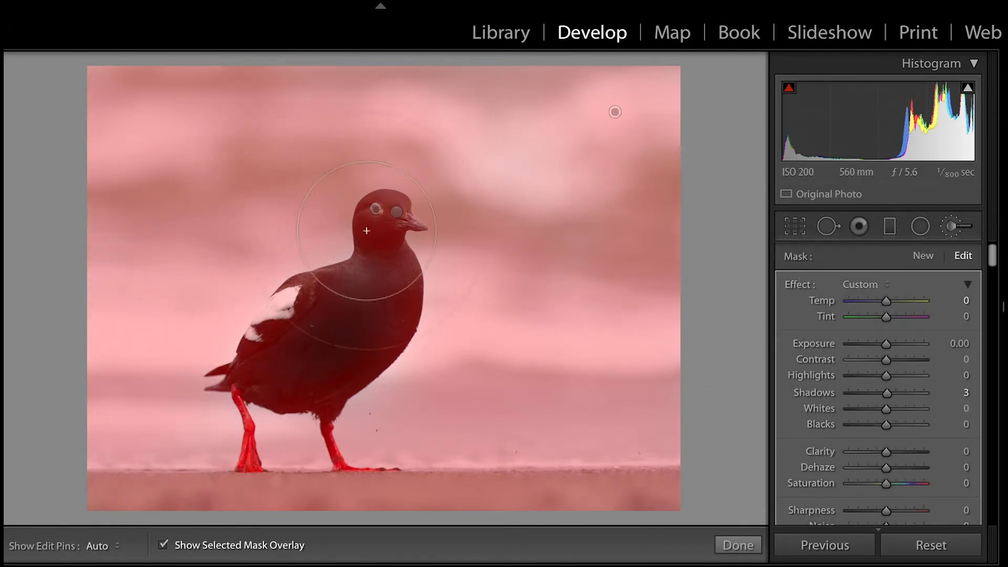
Erase the background mask from the bird's body, head and beak, using a size 9 eraser with Auto Mask and flow 100.
scroll(964, 483, "down", 8)
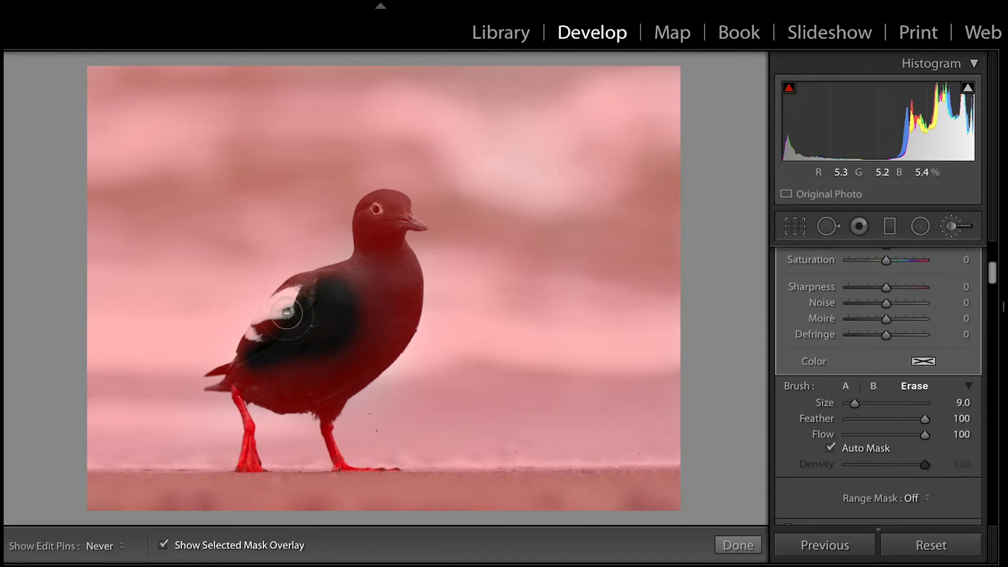
mouse_move(292, 315)
left_mouse_down()
mouse_move(298, 295)
mouse_move(247, 354)
mouse_move(241, 387)
mouse_move(308, 369)
mouse_move(241, 371)
mouse_move(348, 306)
mouse_move(320, 301)
mouse_move(383, 210)
mouse_move(363, 228)
mouse_move(367, 257)
mouse_move(382, 213)
mouse_move(400, 210)
mouse_move(387, 220)
mouse_move(403, 262)
mouse_move(402, 249)
mouse_move(400, 322)
mouse_move(383, 344)
mouse_move(406, 303)
mouse_move(376, 265)
mouse_move(392, 299)
mouse_move(356, 369)
mouse_move(342, 364)
mouse_move(335, 376)
mouse_move(316, 363)
mouse_move(292, 387)
mouse_move(331, 383)
mouse_move(275, 383)
mouse_move(338, 369)
mouse_move(329, 395)
mouse_move(340, 374)
left_mouse_up()
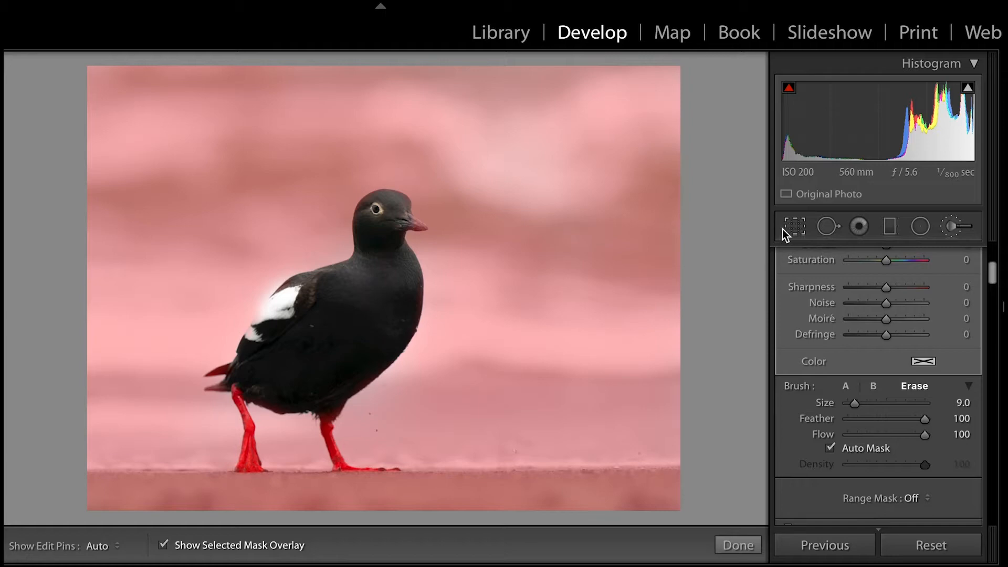
key("z")
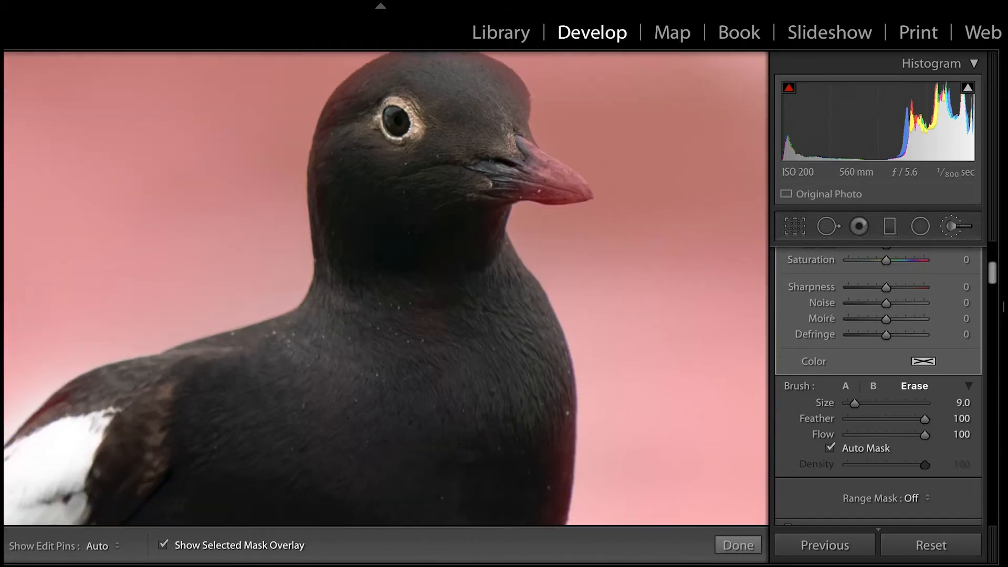
mouse_move(525, 191)
left_mouse_down()
mouse_move(503, 249)
mouse_move(526, 230)
mouse_move(495, 204)
mouse_move(554, 242)
mouse_move(523, 241)
mouse_move(551, 253)
mouse_move(533, 239)
mouse_move(564, 244)
mouse_move(479, 194)
left_mouse_up()
key("h")
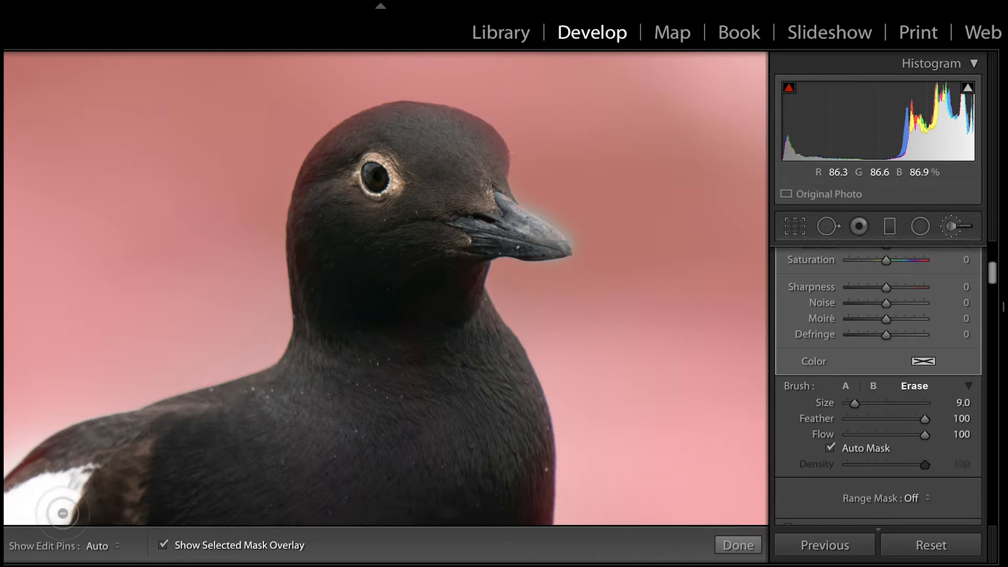
key("z")
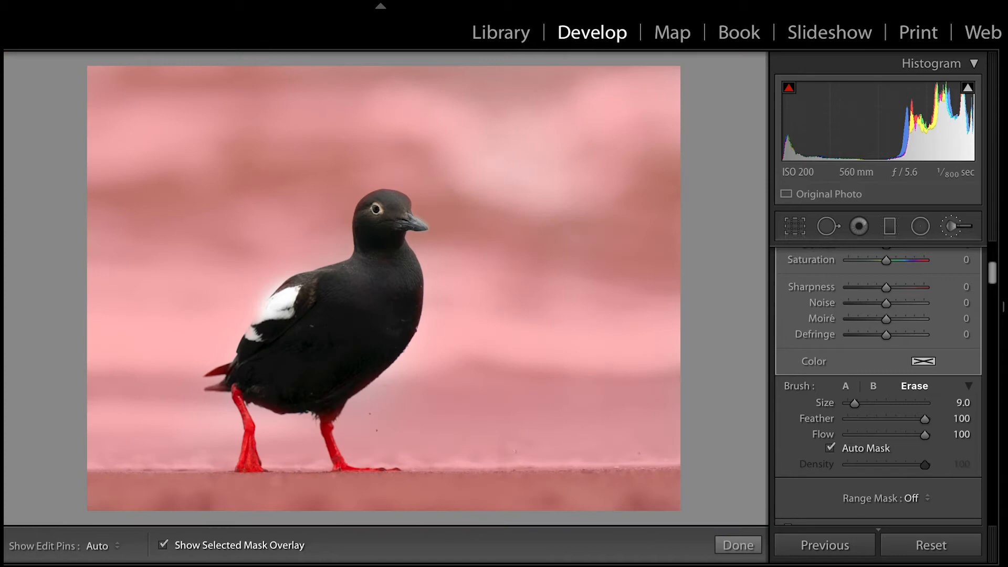
Hide the mask overlay, set the background mask's saturation to 47, and finish the brush adjustment.
left_click(164, 545)
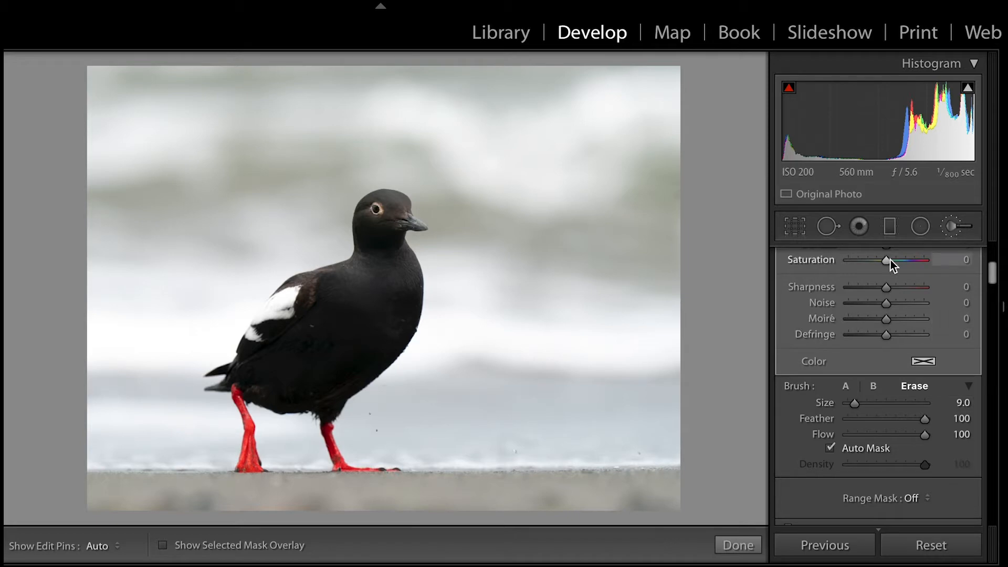
scroll(890, 260, "up", 3)
left_click_drag(886, 332, 902, 332)
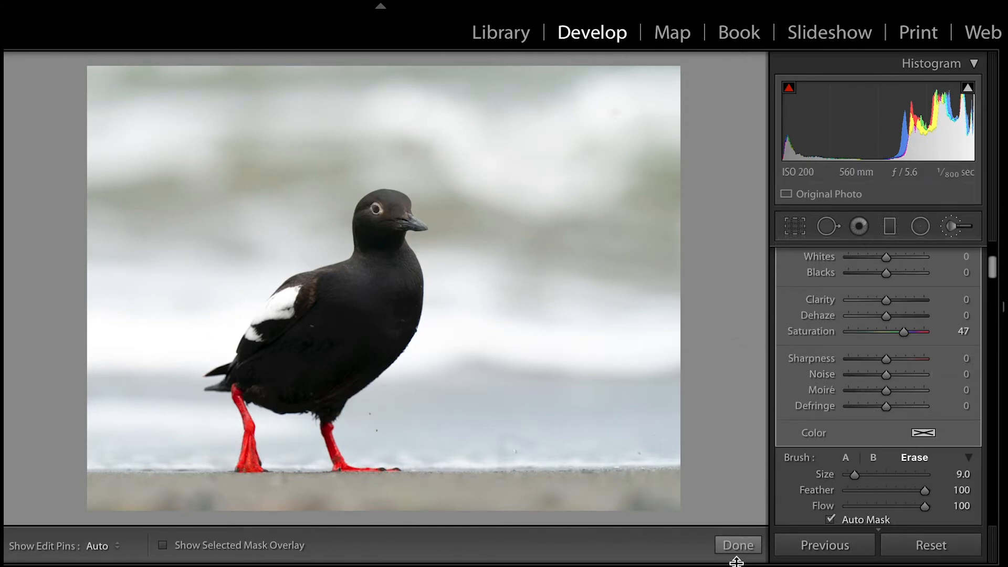
left_click(737, 546)
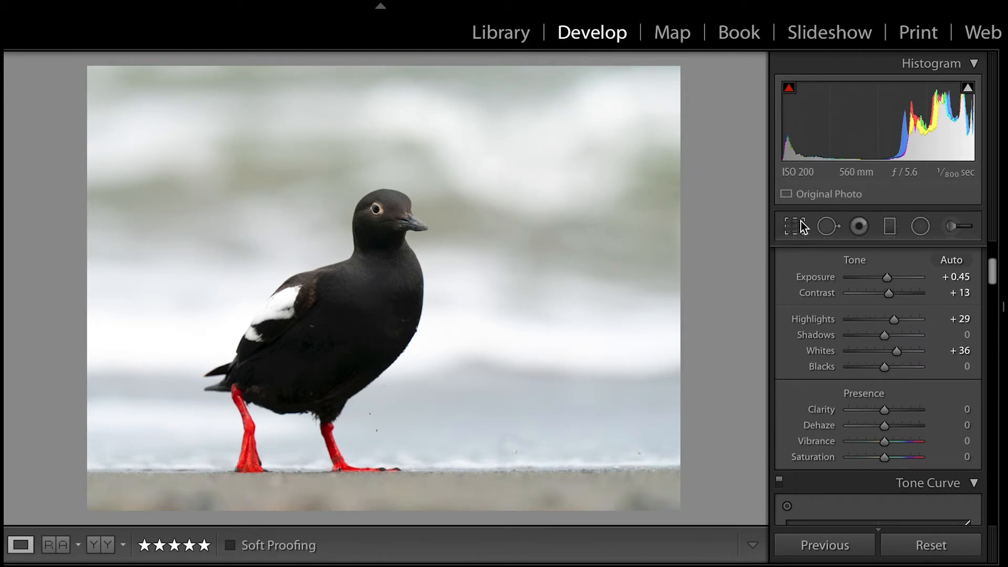
Add a large brush mask around the bird's head with exposure 0.52 and contrast 20, and finish the brush adjustment.
left_click(952, 226)
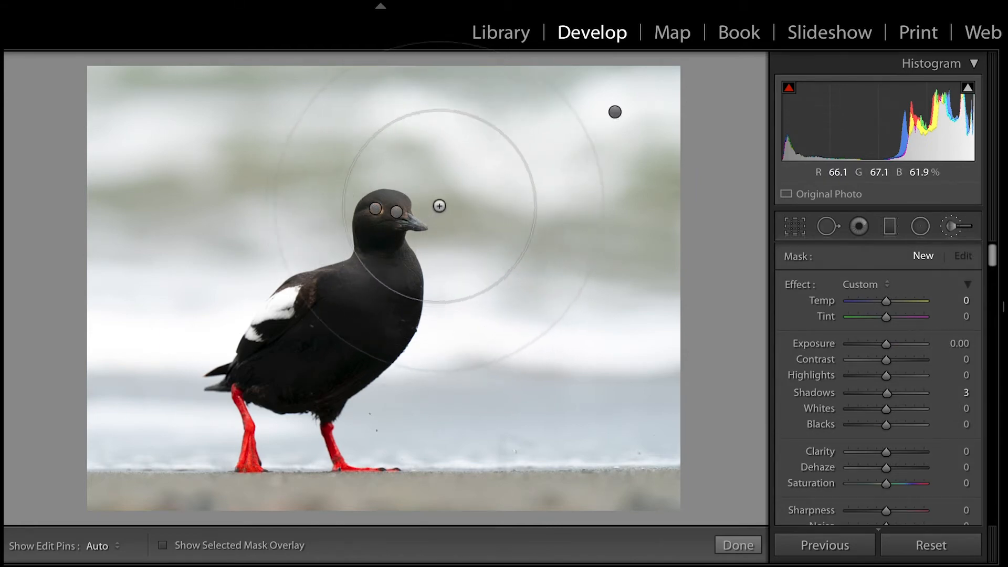
key("h")
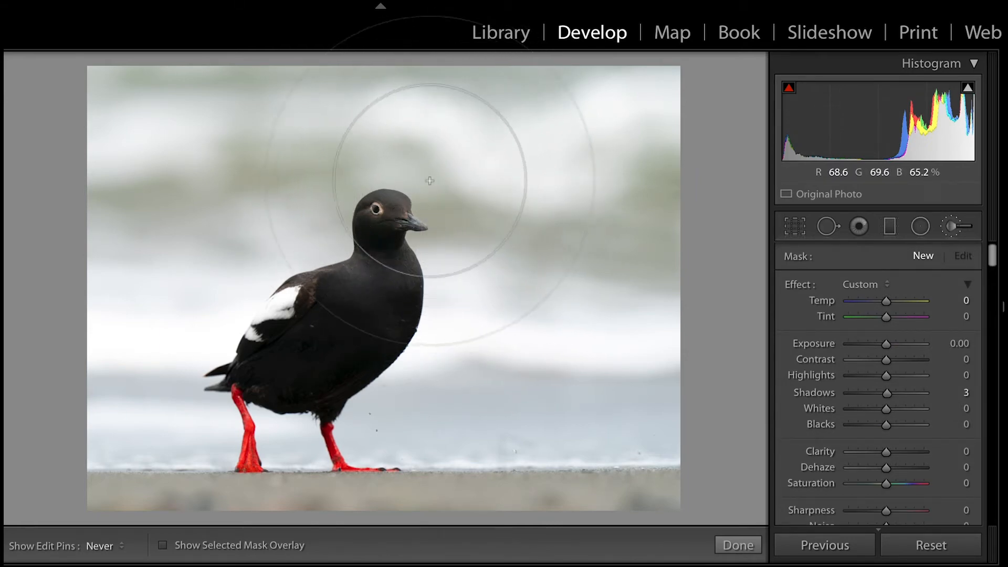
left_click(449, 216)
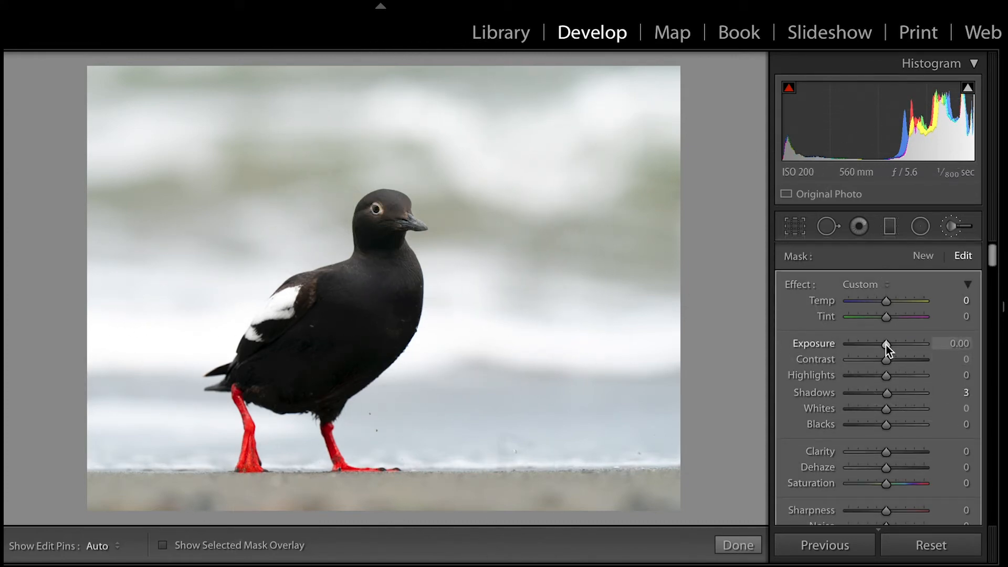
mouse_move(886, 344)
left_mouse_down()
mouse_move(894, 366)
mouse_move(890, 344)
left_mouse_up()
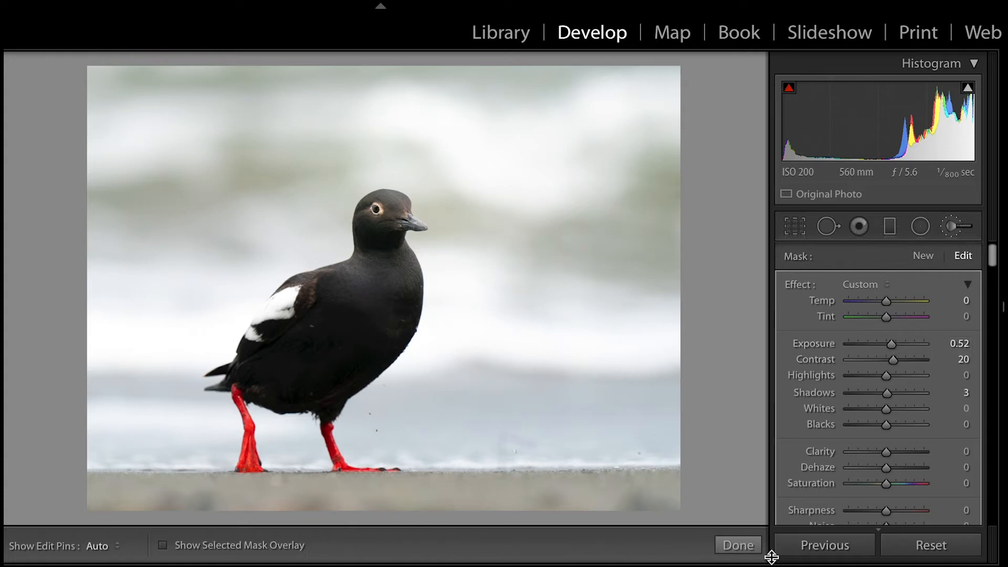
left_click(738, 546)
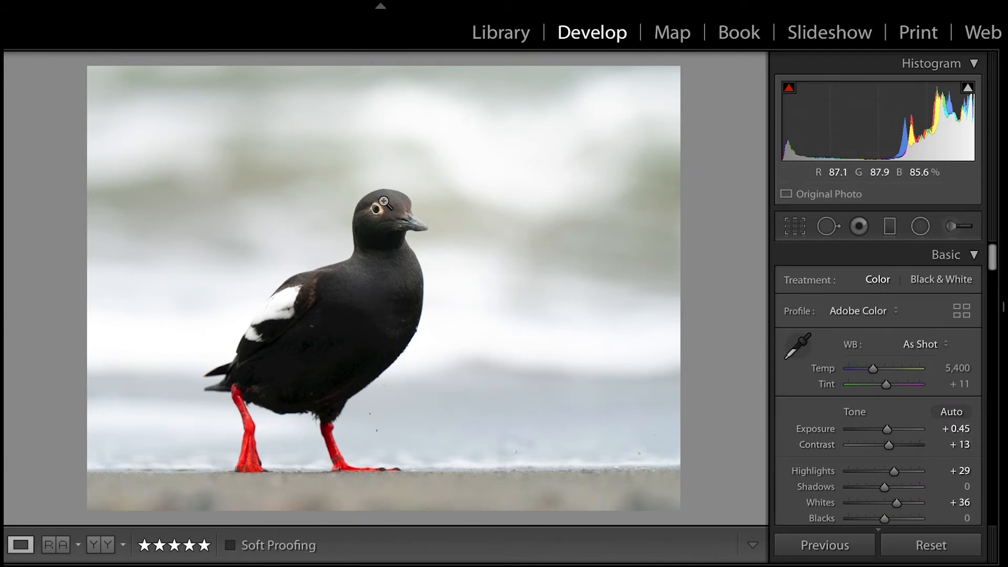
Reopen the brush masks, review the settings of the background mask, and close the Adjustment Brush.
left_click(954, 226)
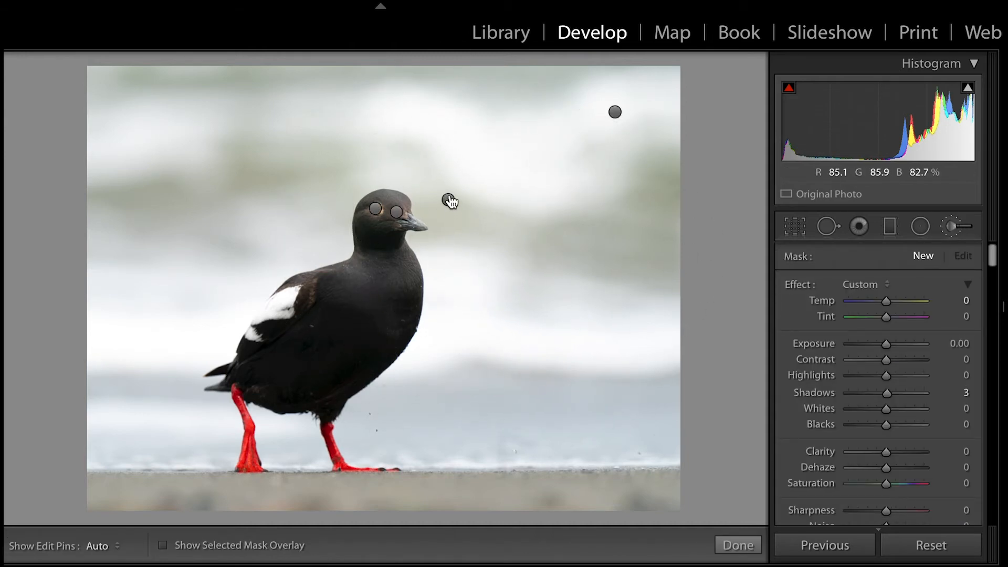
scroll(533, 218, "down", 5)
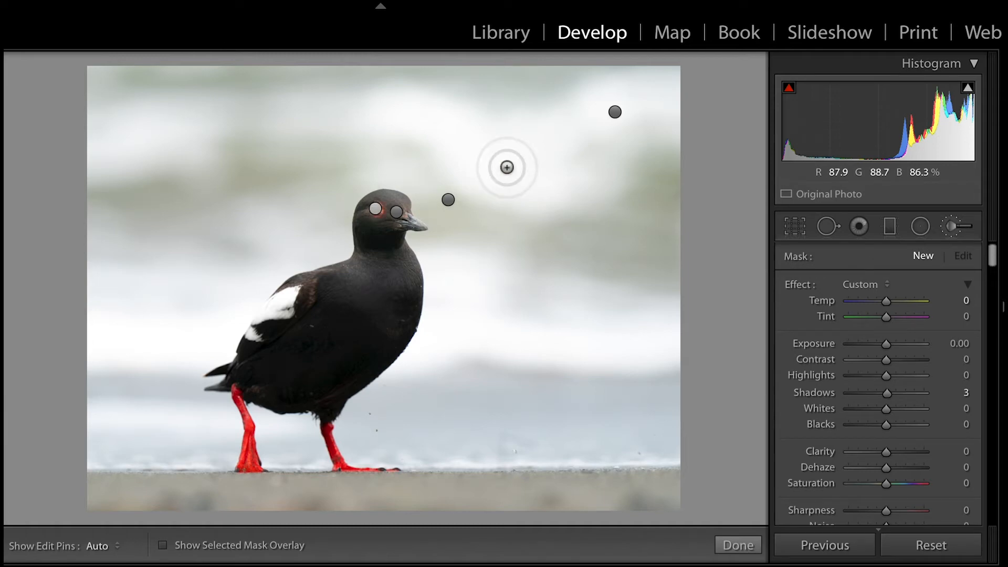
left_click(614, 113)
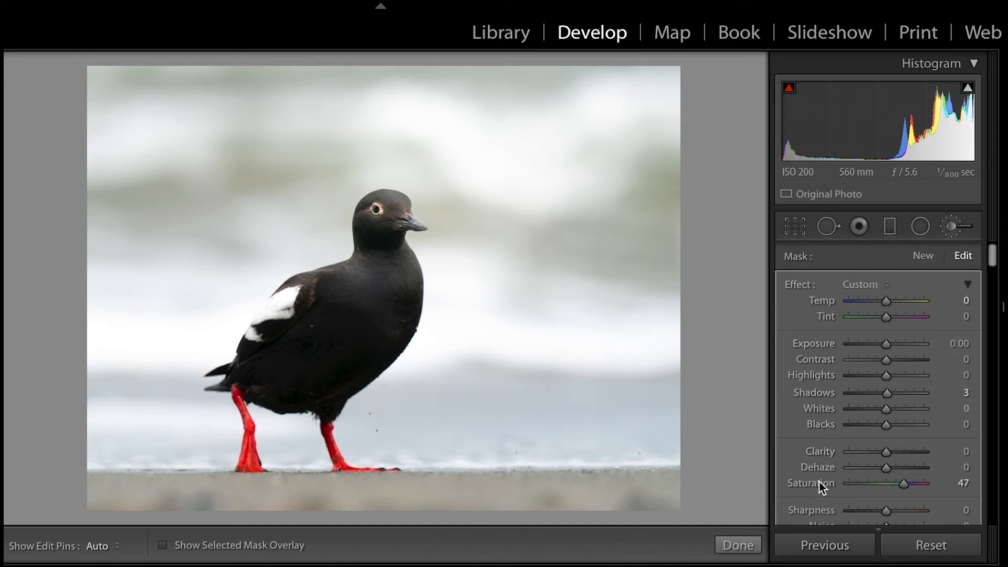
left_click(738, 546)
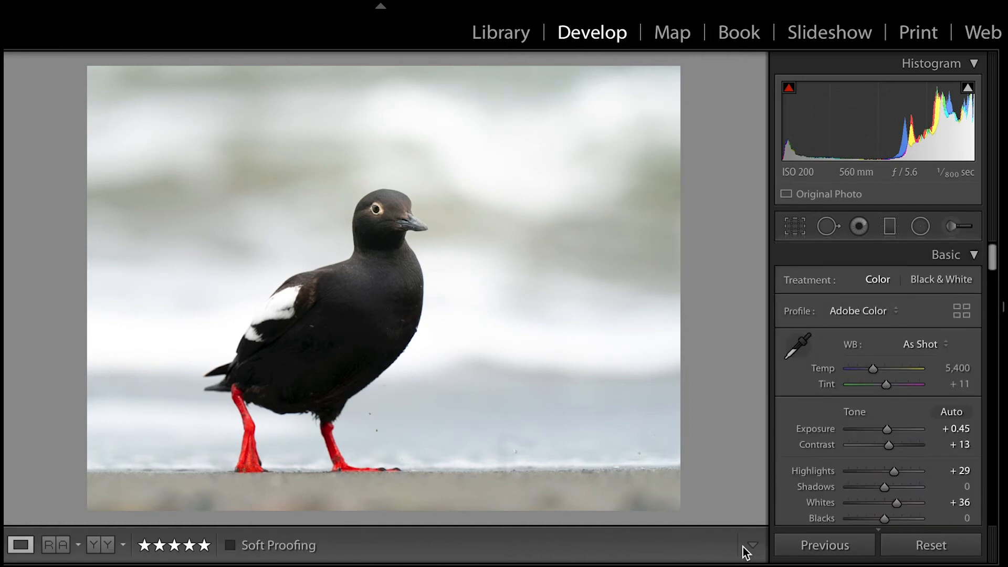
Compare the before and after versions side by side, including a close-up of the bird's head, and return to the single view.
left_click(105, 547)
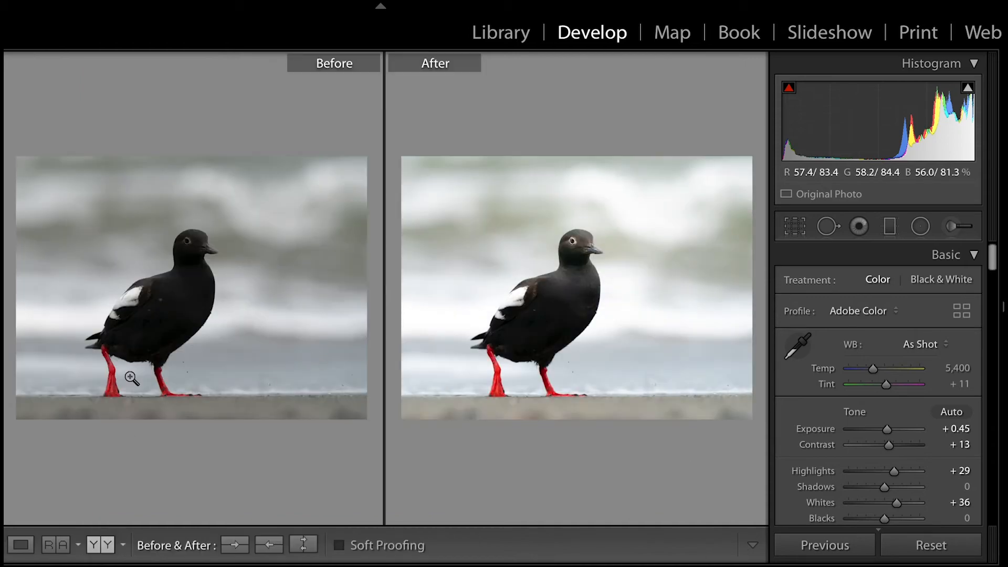
left_click(205, 246)
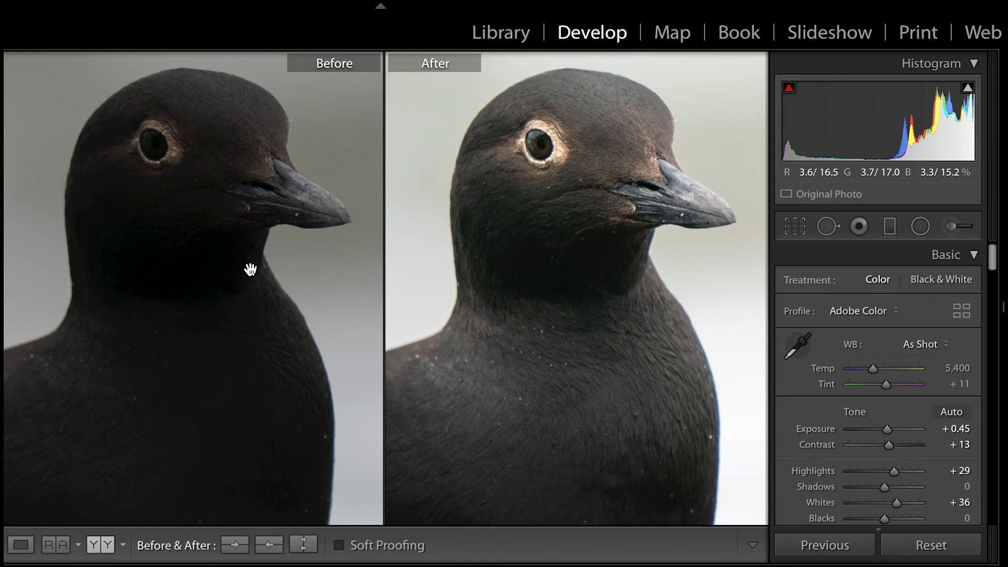
left_click(250, 269)
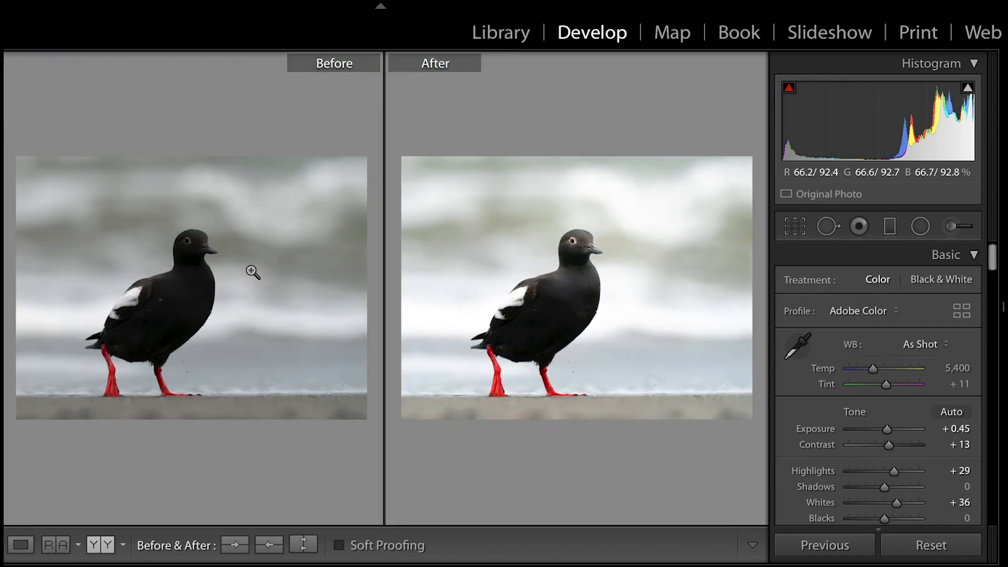
left_click(21, 545)
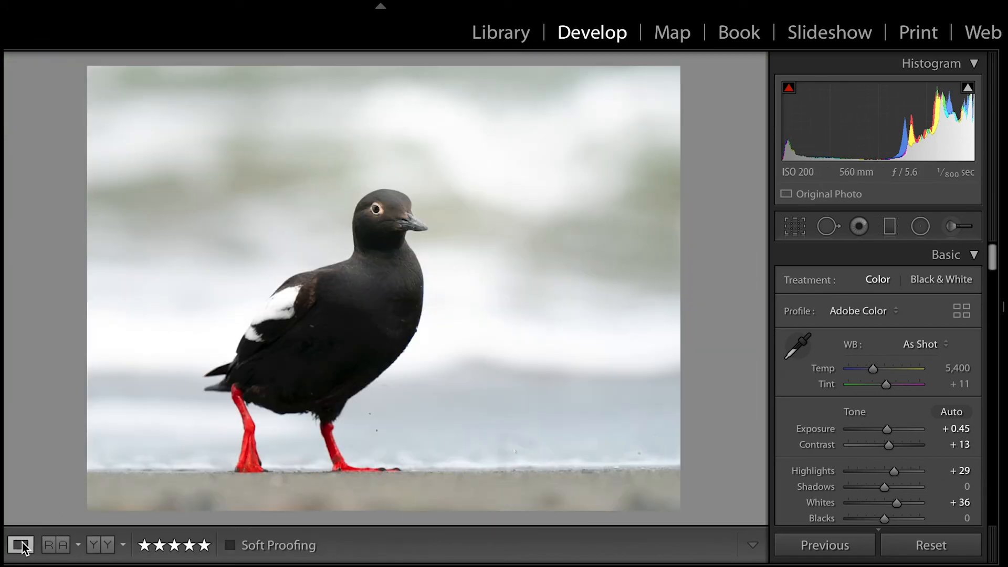